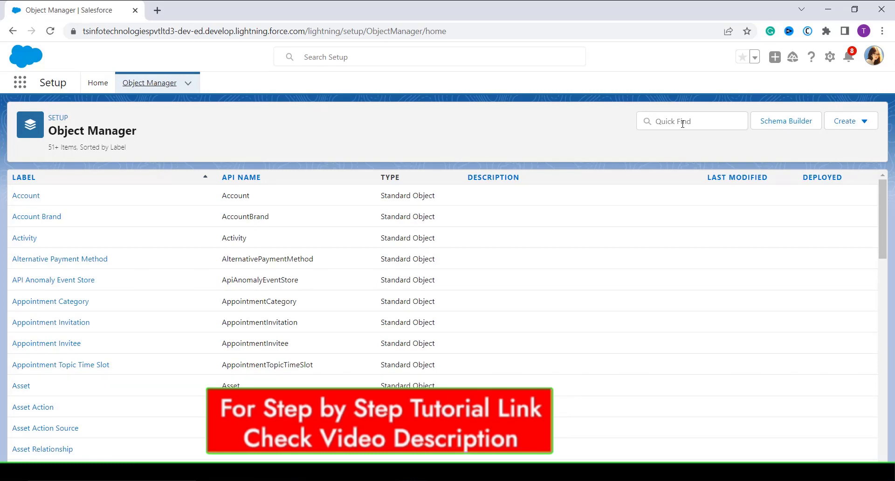
Find the Product object in Object Manager and open its fields and relationships.
{"action": "left_click", "coordinate": [683, 122]}
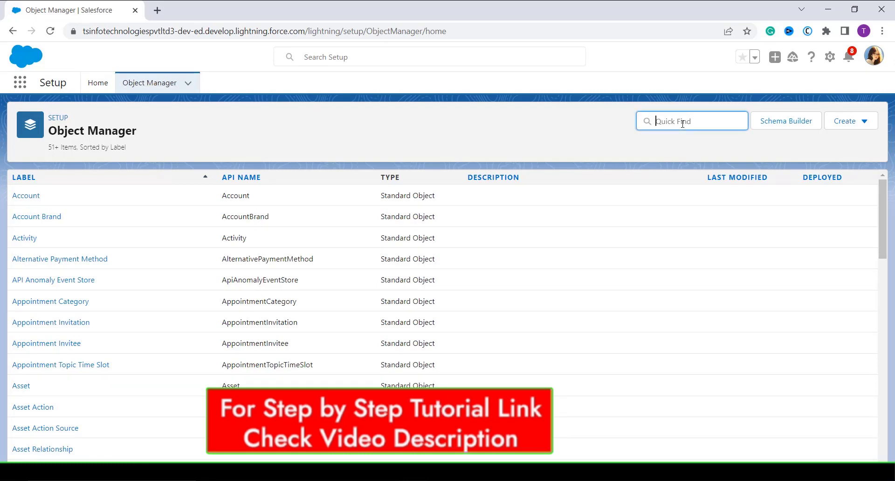
{"action": "type", "text": "Product"}
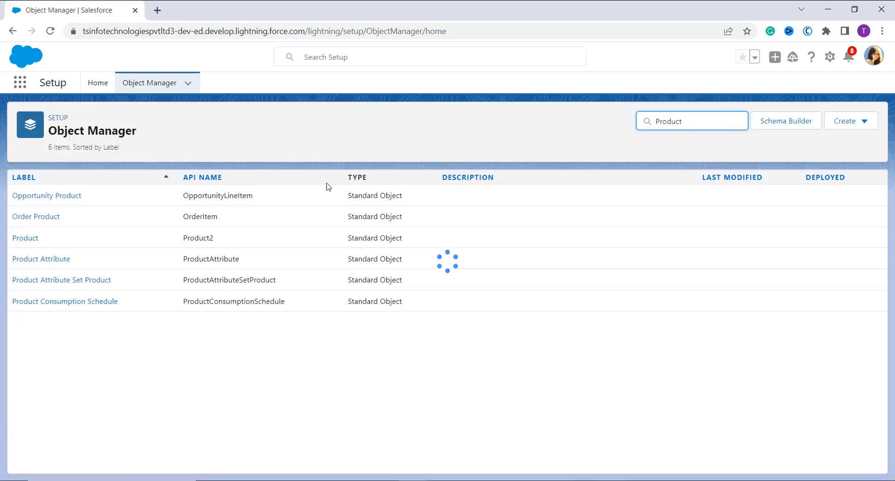
{"action": "left_click", "coordinate": [31, 240]}
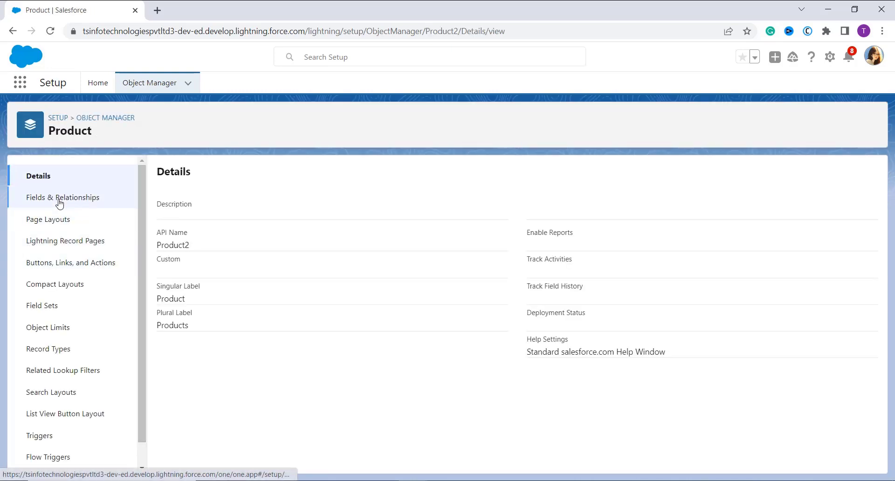
{"action": "left_click", "coordinate": [63, 204]}
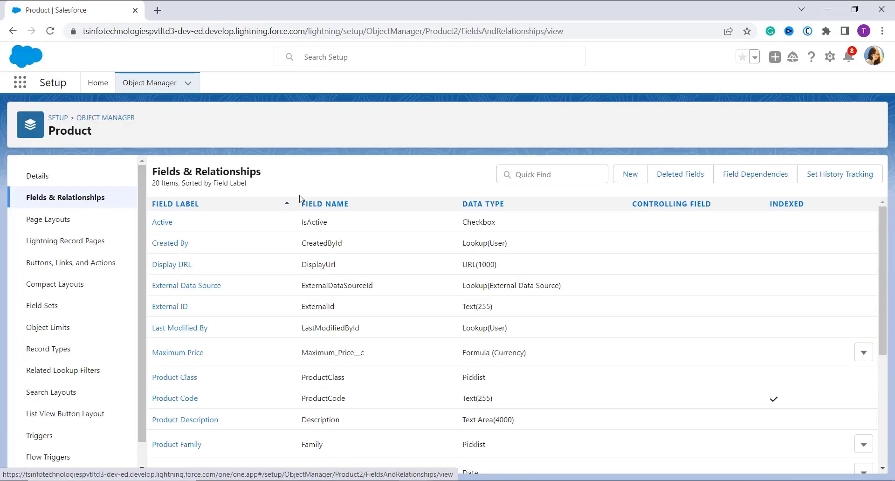
Start a new custom field on the Product object with Formula as its data type.
{"action": "left_click", "coordinate": [628, 185]}
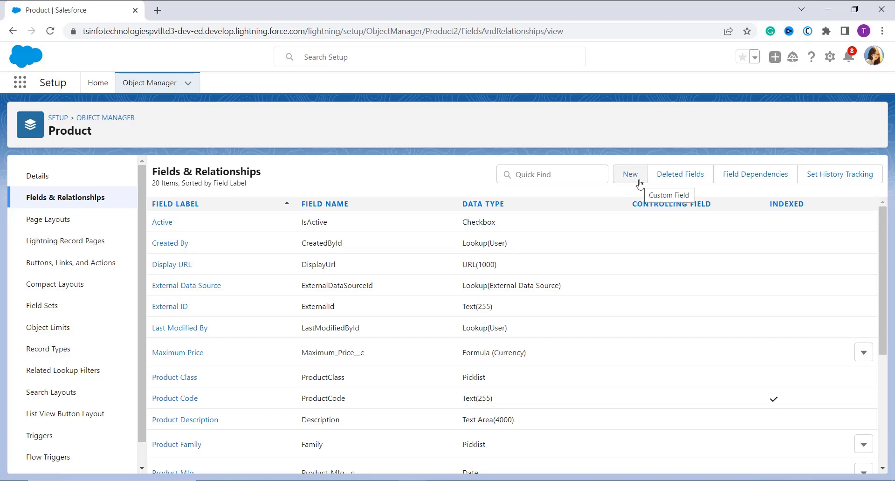
{"action": "left_click", "coordinate": [640, 185]}
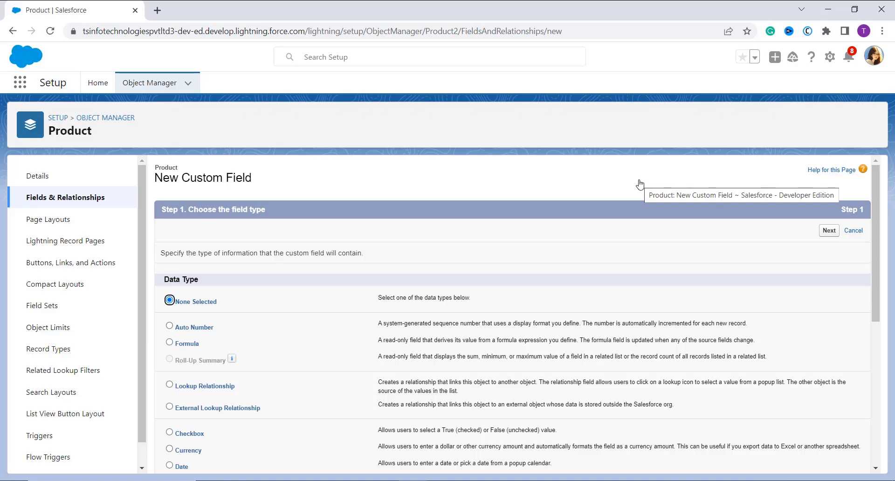
{"action": "scroll", "coordinate": [440, 321], "scroll_direction": "down", "scroll_amount": 2}
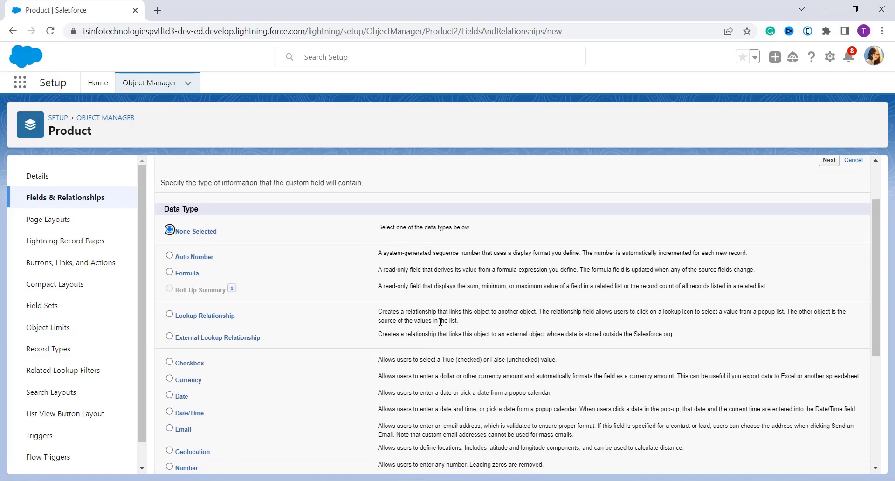
{"action": "scroll", "coordinate": [440, 321], "scroll_direction": "up", "scroll_amount": 1}
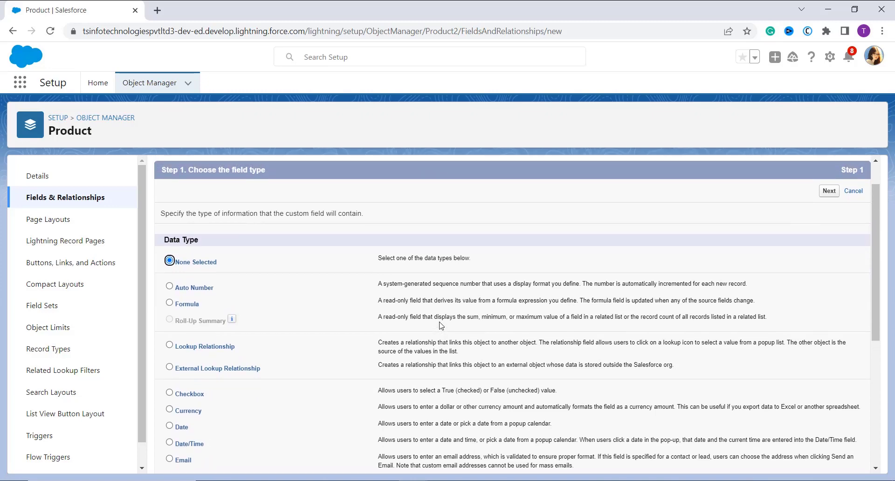
{"action": "scroll", "coordinate": [440, 325], "scroll_direction": "down", "scroll_amount": 1}
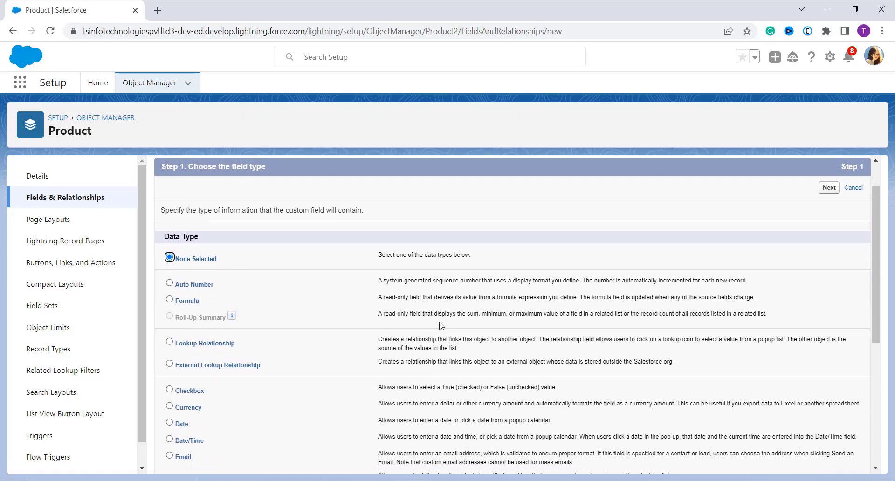
{"action": "left_click", "coordinate": [179, 301]}
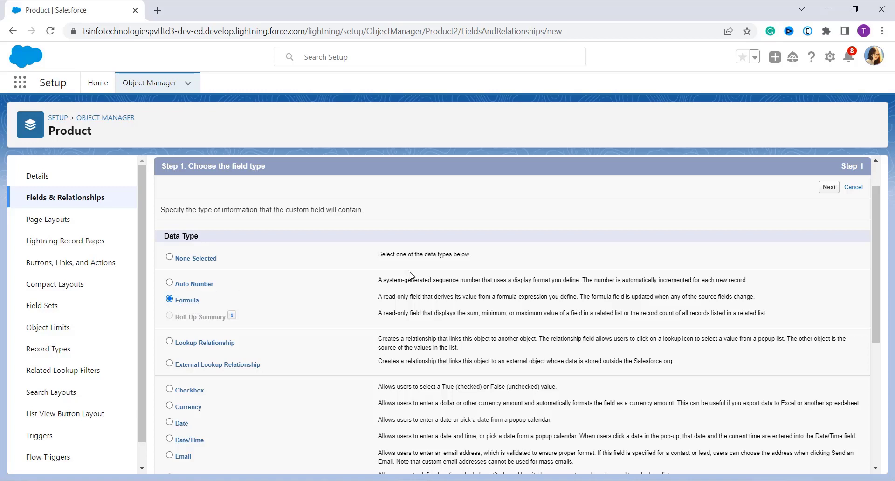
{"action": "left_click", "coordinate": [829, 188]}
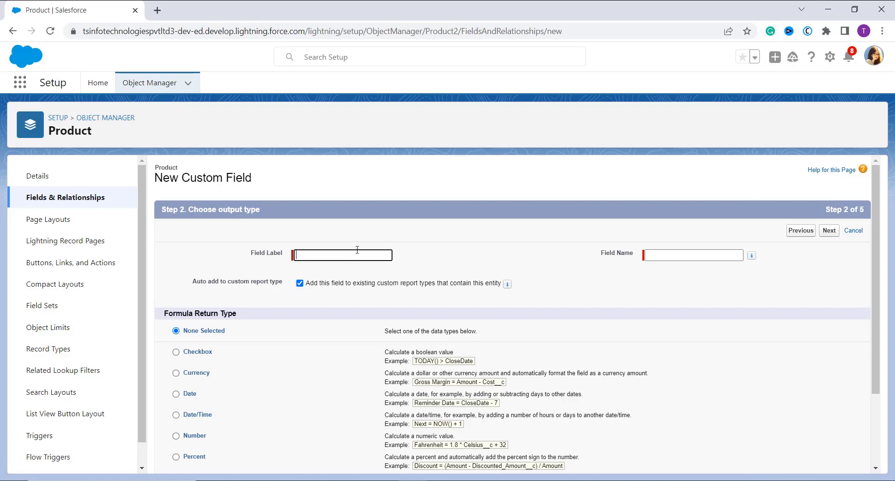
Label the field Product Expiry, set its formula return type to Date, and continue to the formula editor.
{"action": "type", "text": "Produxct Expiry"}
{"action": "left_click", "coordinate": [549, 259]}
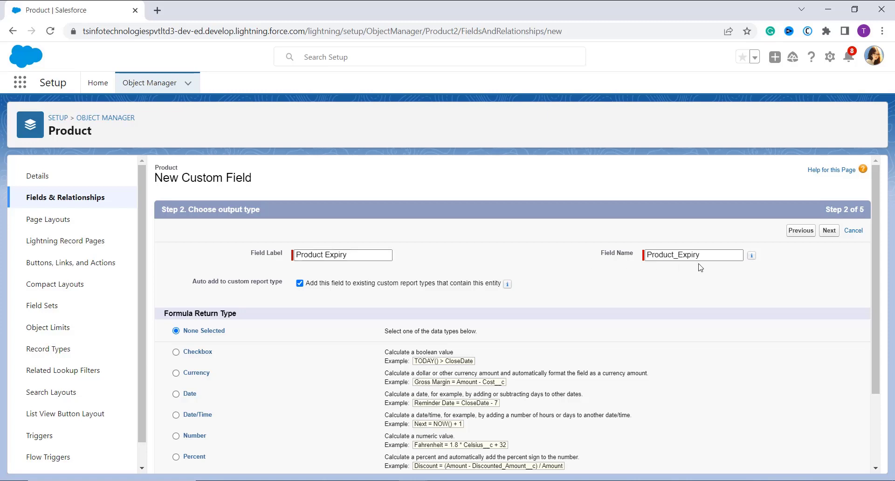
{"action": "scroll", "coordinate": [280, 356], "scroll_direction": "down", "scroll_amount": 2}
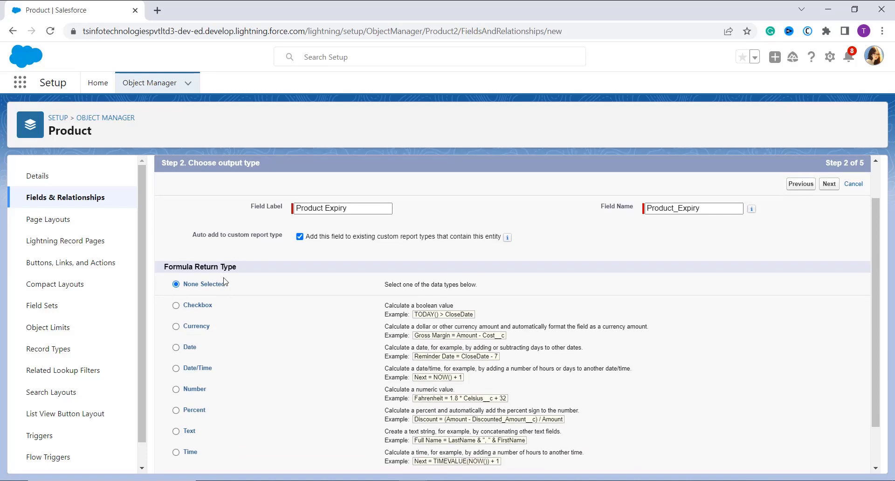
{"action": "left_click", "coordinate": [190, 349]}
{"action": "scroll", "coordinate": [530, 320], "scroll_direction": "up", "scroll_amount": 3}
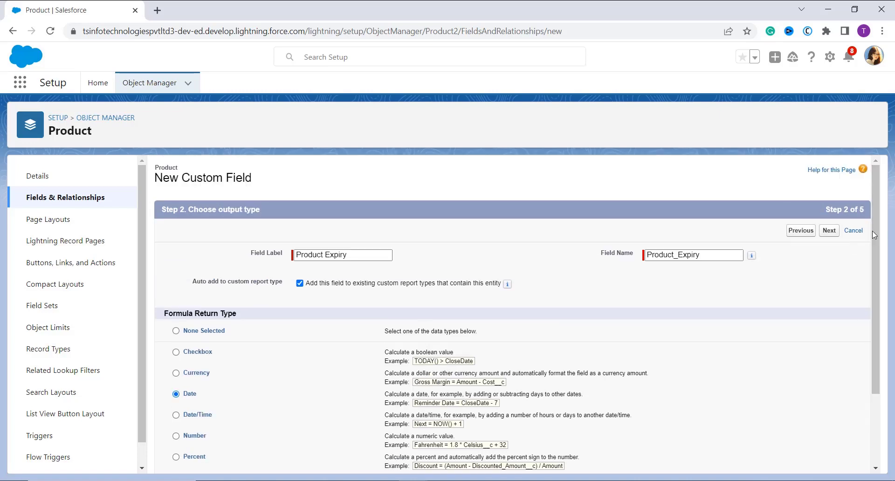
{"action": "left_click", "coordinate": [830, 232]}
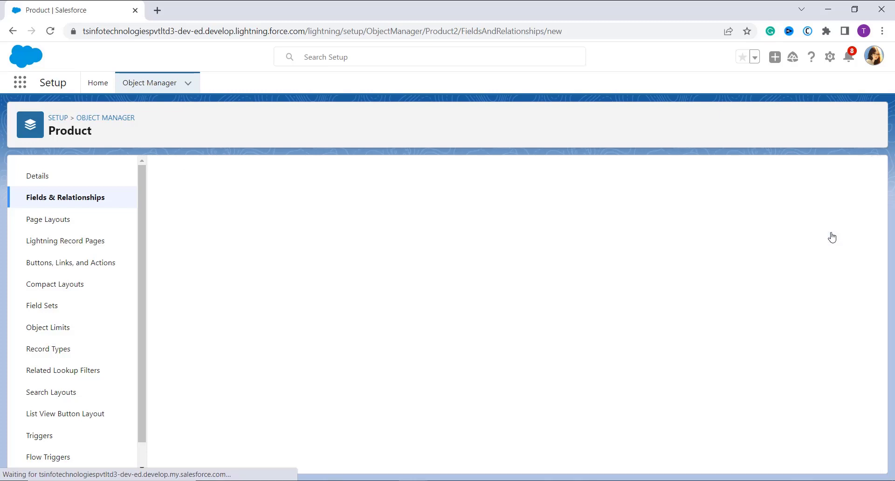
Enter the formula IF(MONTH(Product_Mfg__c)=2 && DAY(Product_Mfg__c)=29, DATE(YEAR(Product_Mfg__c)+1, 2, 28), DATE(YEAR(Product_Mfg__c)+1, MONTH(Product_Mfg__c),DAY(Product_Mfg__c))).
{"action": "scroll", "coordinate": [348, 385], "scroll_direction": "down", "scroll_amount": 1}
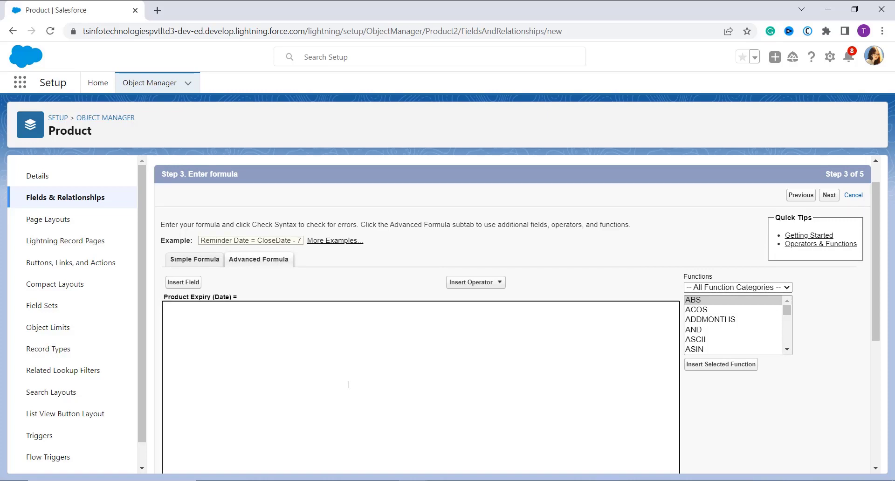
{"action": "scroll", "coordinate": [348, 385], "scroll_direction": "down", "scroll_amount": 1}
{"action": "scroll", "coordinate": [348, 384], "scroll_direction": "down", "scroll_amount": 1}
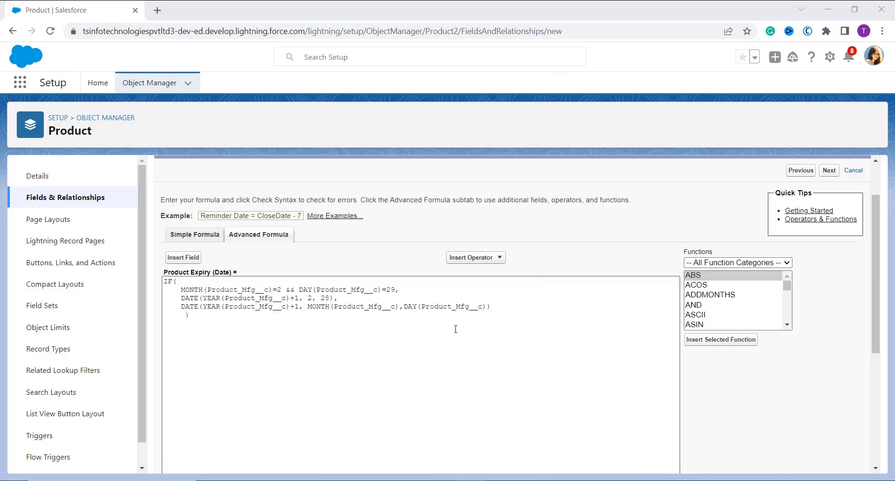
{"action": "scroll", "coordinate": [455, 329], "scroll_direction": "down", "scroll_amount": 2}
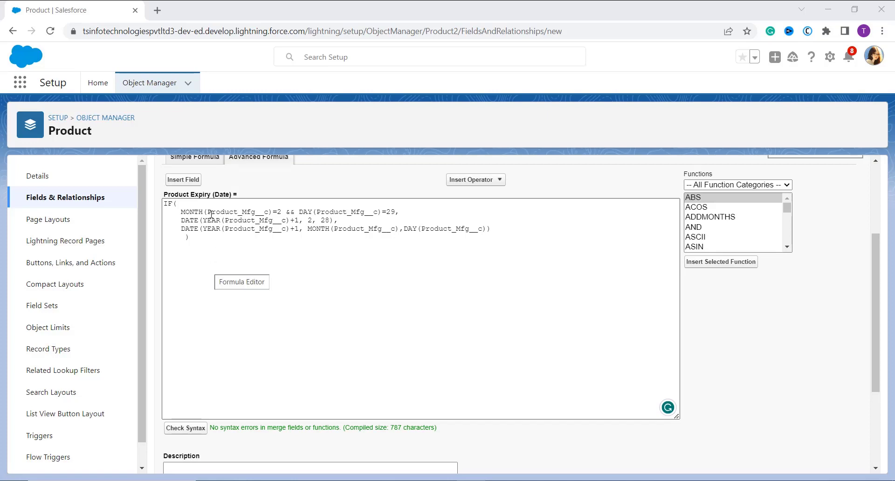
Examine the Product_Mfg__c reference and the month value in the formula's first condition.
{"action": "double_click", "coordinate": [231, 213]}
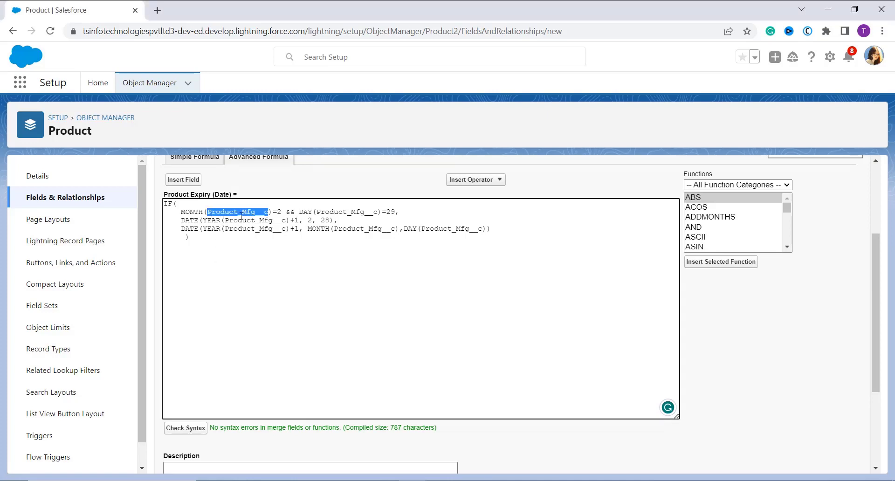
{"action": "left_click", "coordinate": [278, 274]}
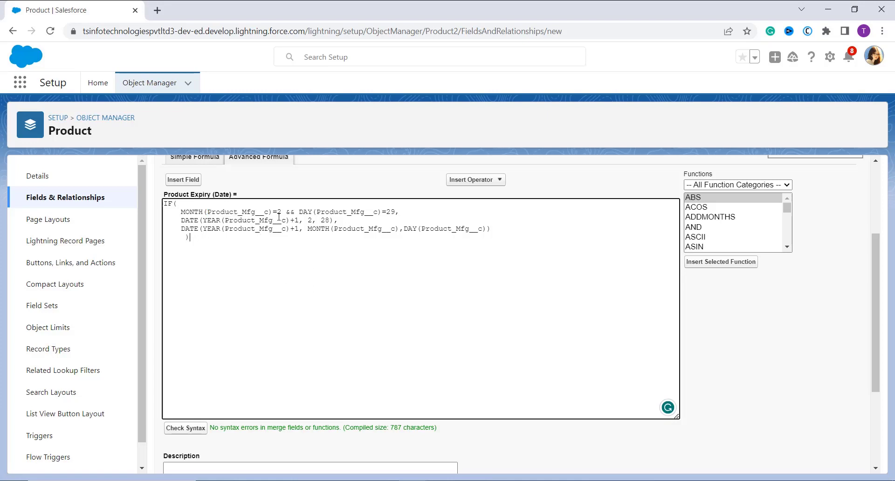
{"action": "left_click_drag", "start_coordinate": [278, 217], "coordinate": [279, 212]}
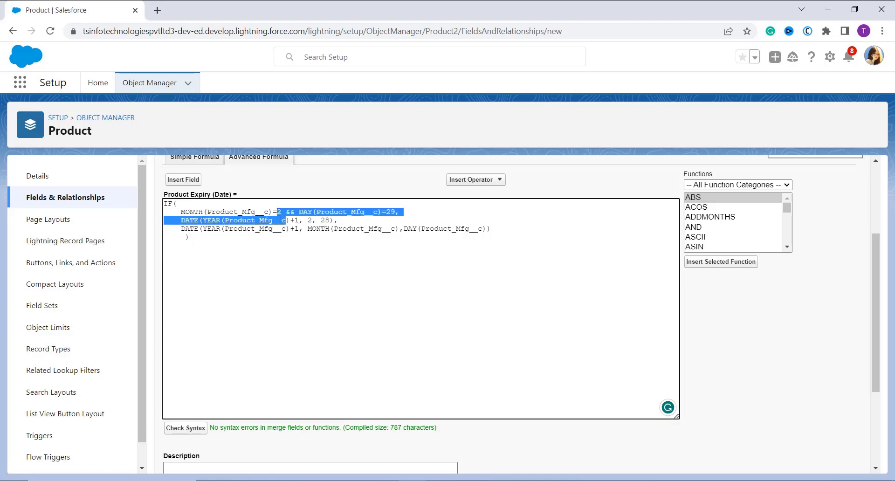
{"action": "left_click", "coordinate": [278, 212]}
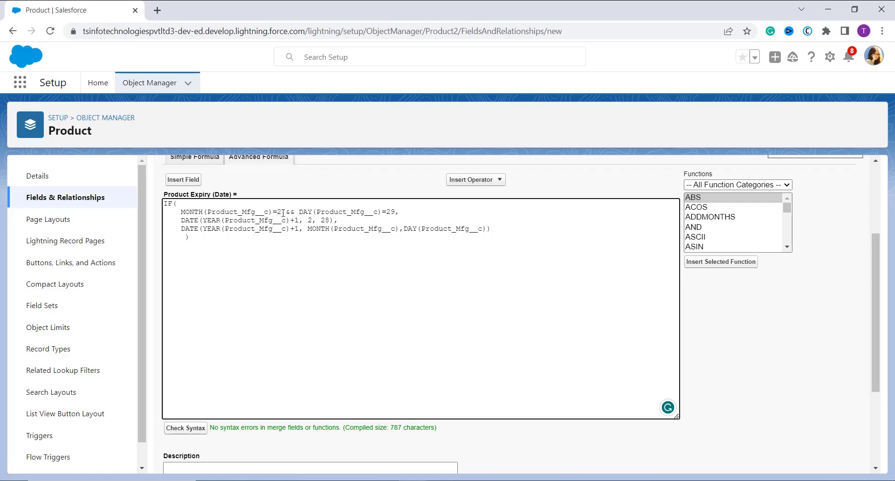
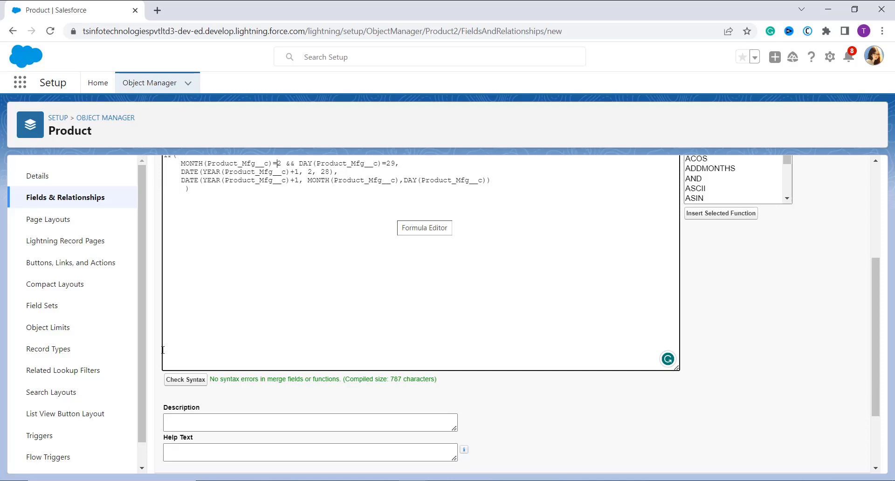
Check the syntax of the Product Expiry formula and continue to the field-level security settings.
{"action": "left_click", "coordinate": [179, 380]}
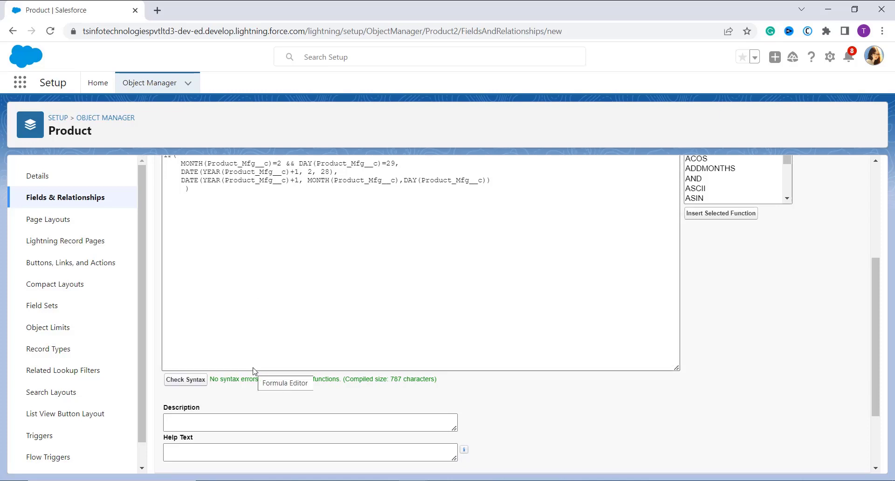
{"action": "scroll", "coordinate": [255, 371], "scroll_direction": "up", "scroll_amount": 4}
{"action": "scroll", "coordinate": [254, 371], "scroll_direction": "down", "scroll_amount": 5}
{"action": "scroll", "coordinate": [254, 368], "scroll_direction": "down", "scroll_amount": 1}
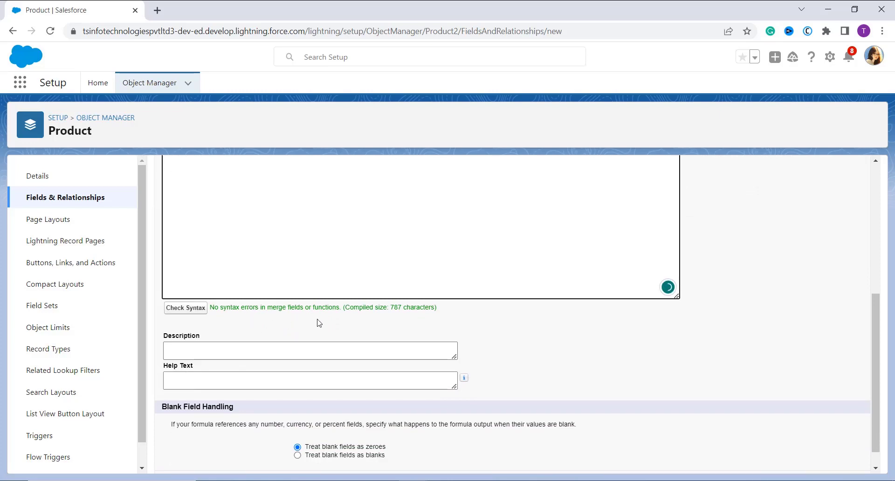
{"action": "left_click", "coordinate": [257, 347]}
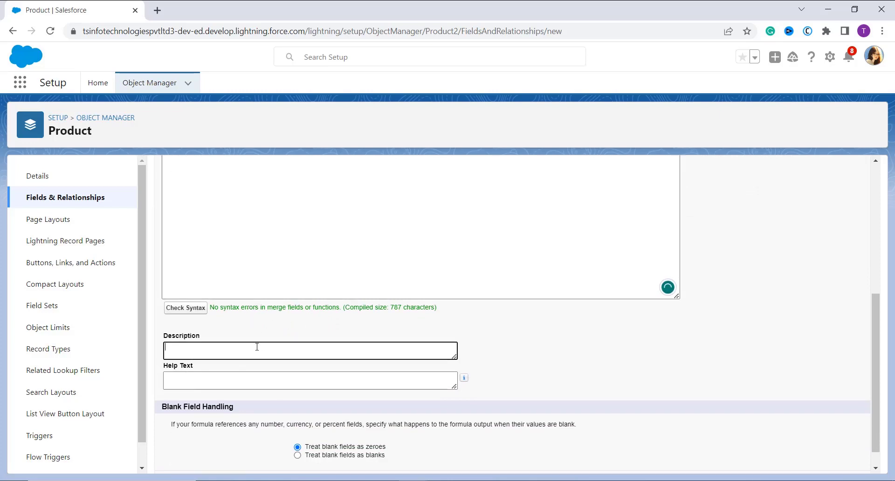
{"action": "left_click", "coordinate": [249, 379]}
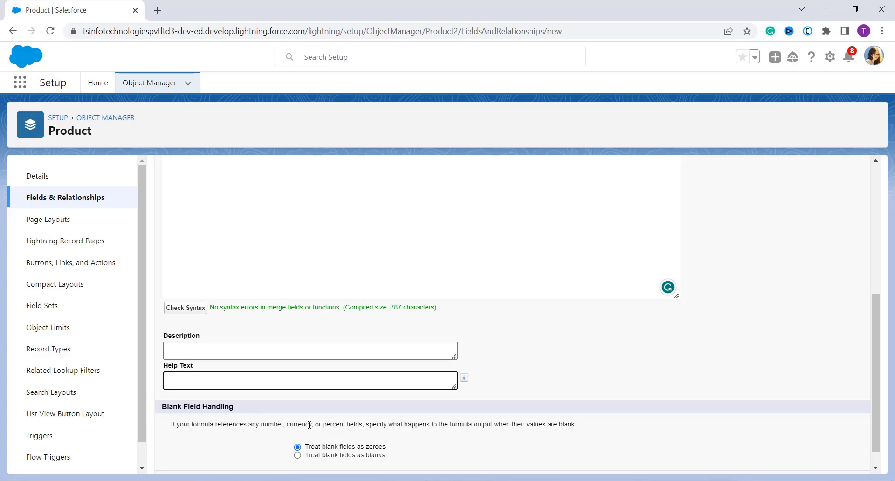
{"action": "scroll", "coordinate": [309, 426], "scroll_direction": "up", "scroll_amount": 3}
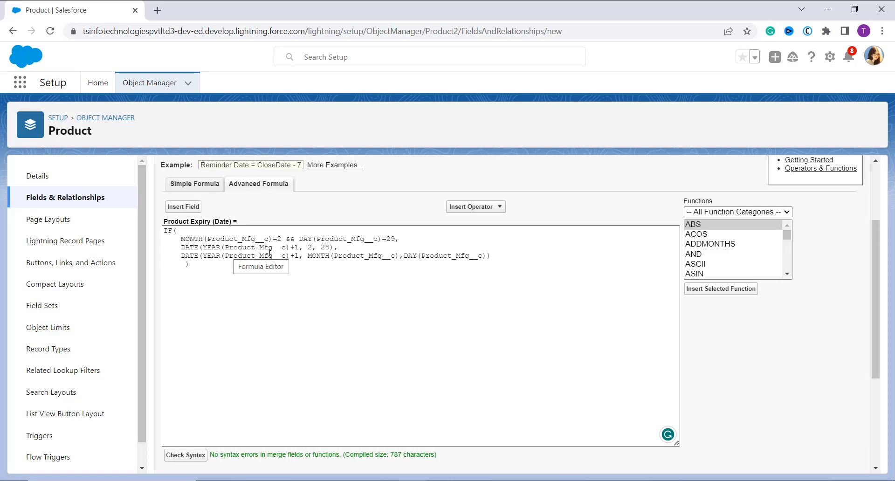
{"action": "left_click_drag", "start_coordinate": [495, 256], "coordinate": [525, 354]}
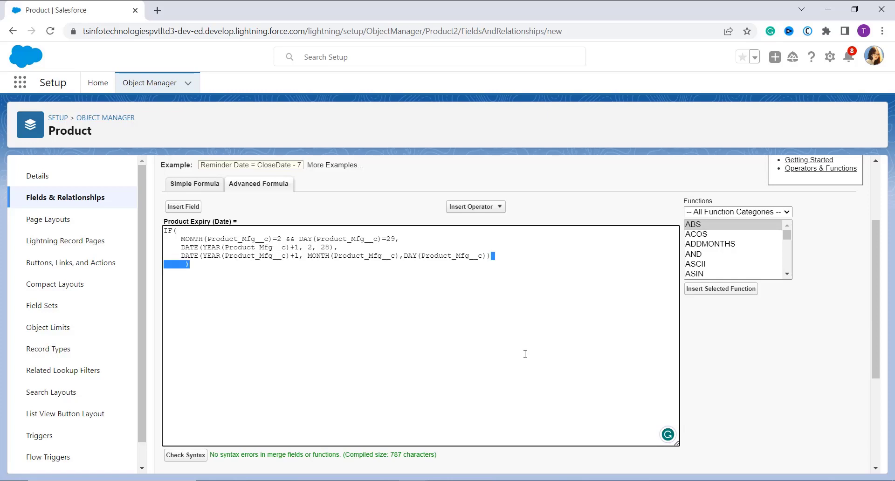
{"action": "left_click", "coordinate": [520, 373]}
{"action": "scroll", "coordinate": [559, 371], "scroll_direction": "up", "scroll_amount": 2}
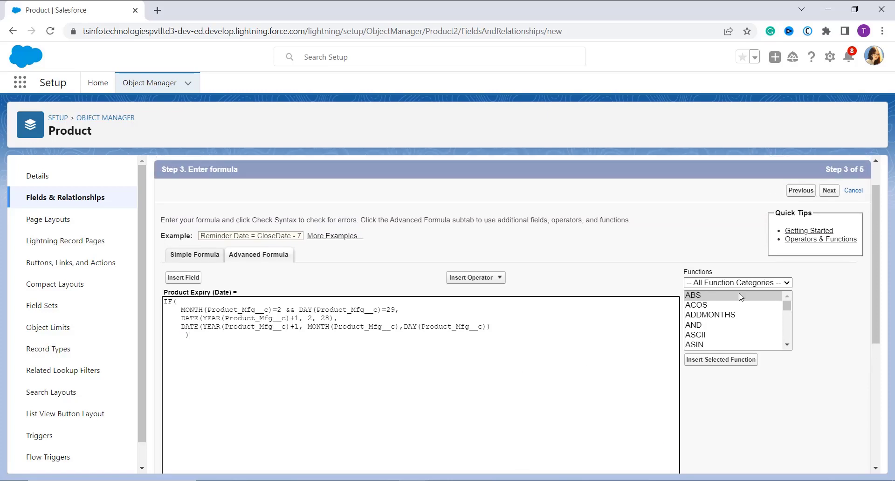
{"action": "left_click", "coordinate": [830, 193]}
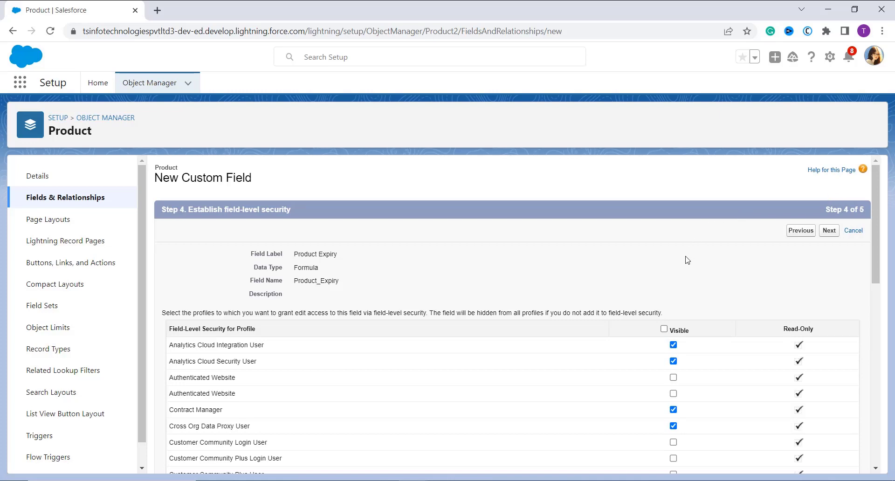
Make the Product Expiry field visible to all profiles and save it with the Product Layout included.
{"action": "scroll", "coordinate": [687, 260], "scroll_direction": "down", "scroll_amount": 1}
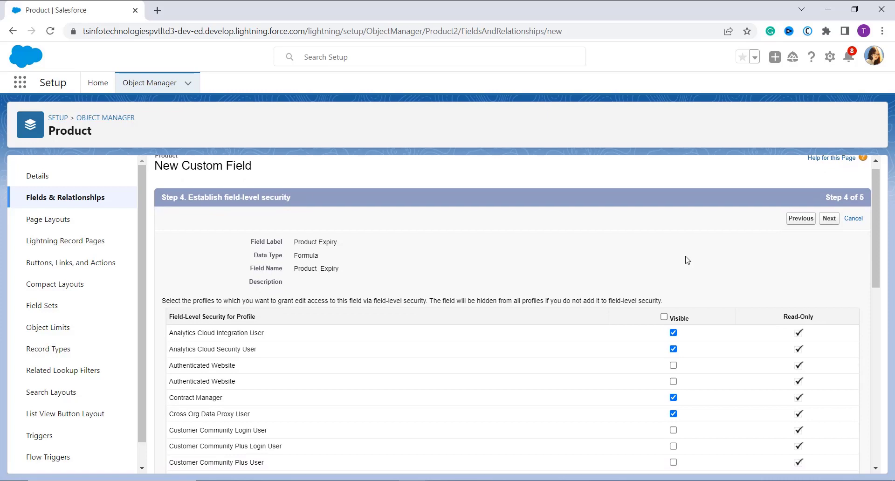
{"action": "scroll", "coordinate": [687, 259], "scroll_direction": "down", "scroll_amount": 1}
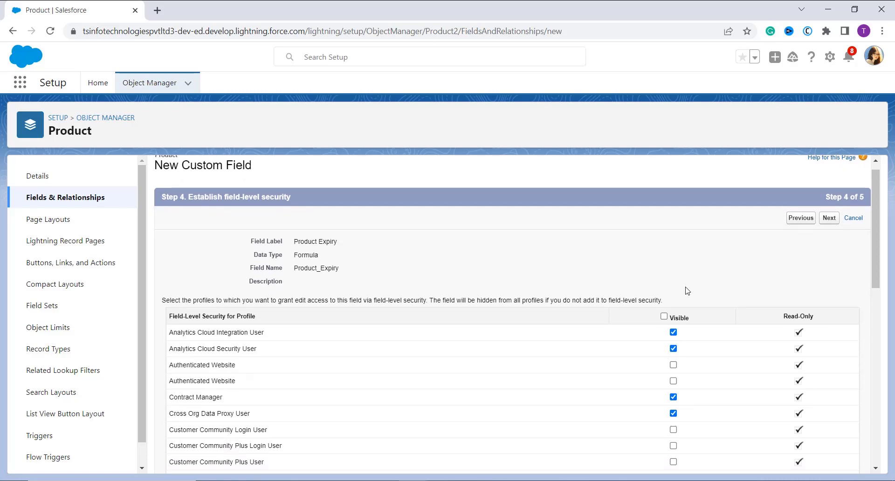
{"action": "left_click", "coordinate": [663, 316]}
{"action": "left_click", "coordinate": [829, 219]}
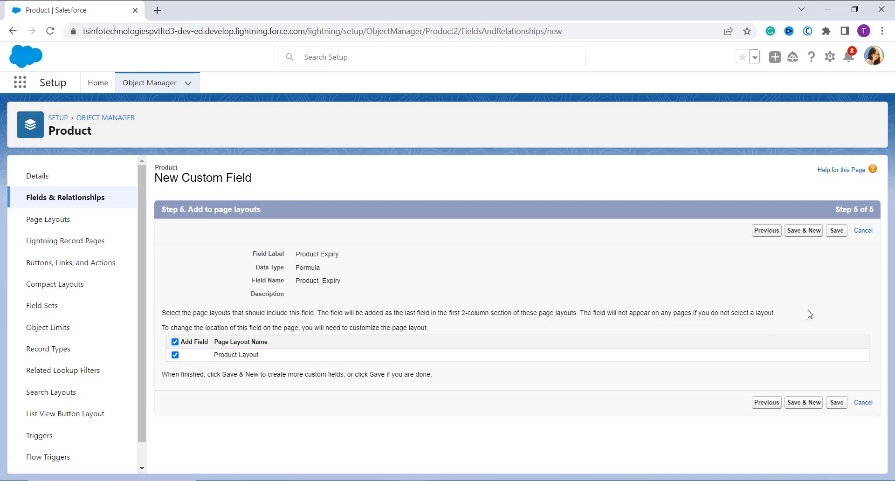
{"action": "left_click", "coordinate": [838, 237]}
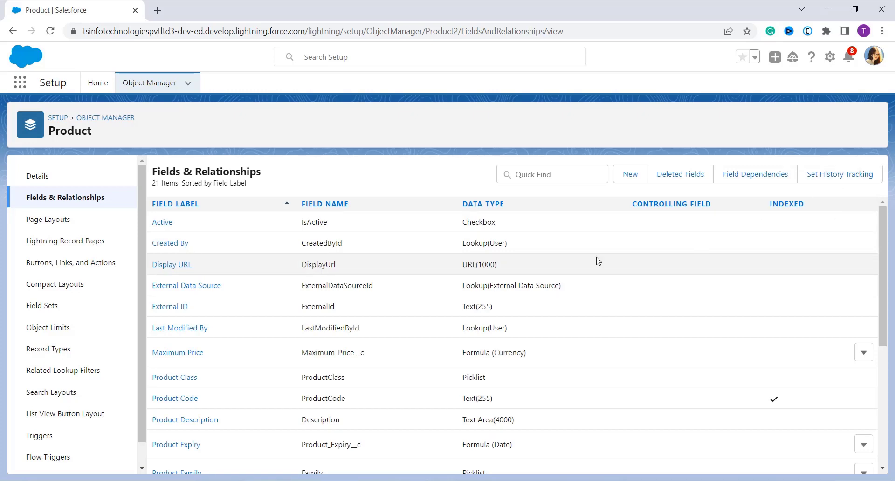
Search the app launcher for product, open the Products list and start a new product record.
{"action": "left_click", "coordinate": [26, 84]}
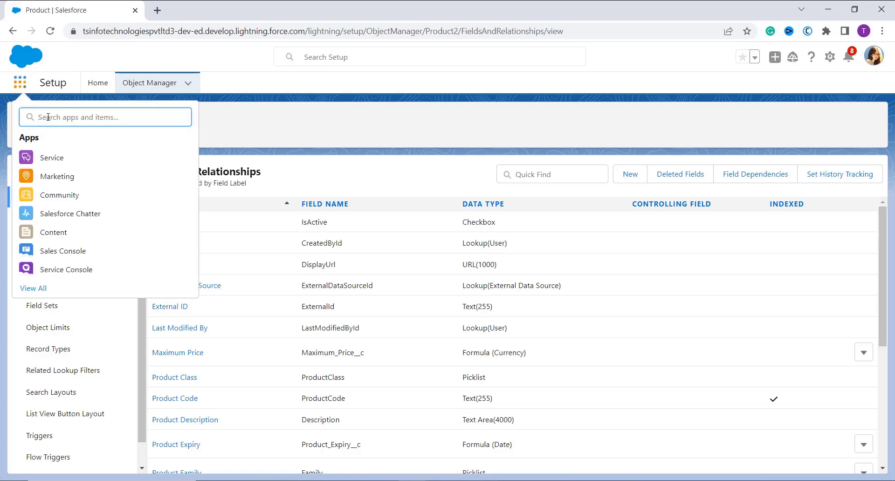
{"action": "type", "text": "product"}
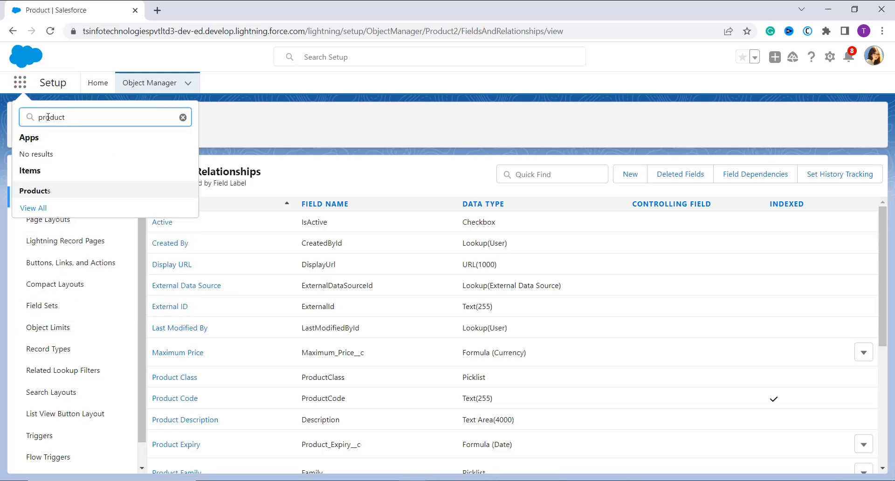
{"action": "left_click", "coordinate": [43, 191]}
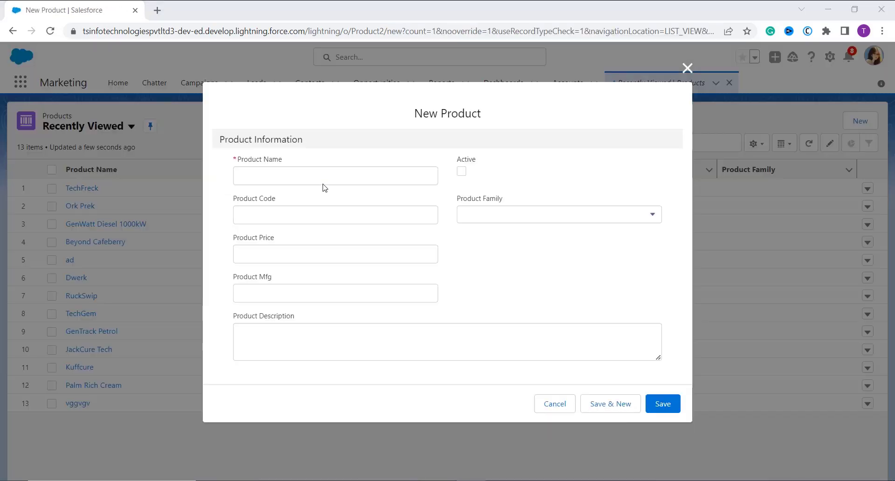
Enter NickJames as the product name and 123LM65 as the product code, leaving the product price empty.
{"action": "left_click", "coordinate": [290, 182]}
{"action": "type", "text": "NickJames"}
{"action": "left_click", "coordinate": [272, 211]}
{"action": "type", "text": "123"}
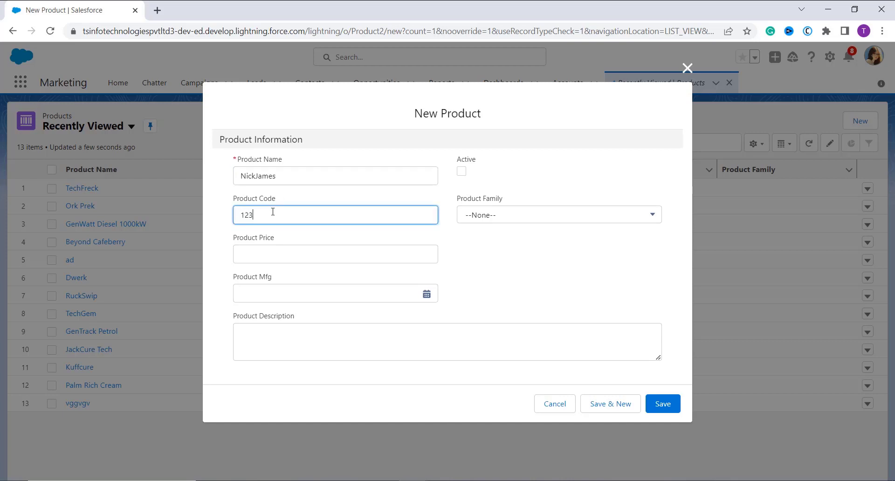
{"action": "type", "text": "LM65"}
{"action": "left_click", "coordinate": [272, 256]}
Set the Product Mfg date to 7/4/2023, save the product and review its Product Expiry on the record details.
{"action": "left_click", "coordinate": [273, 296]}
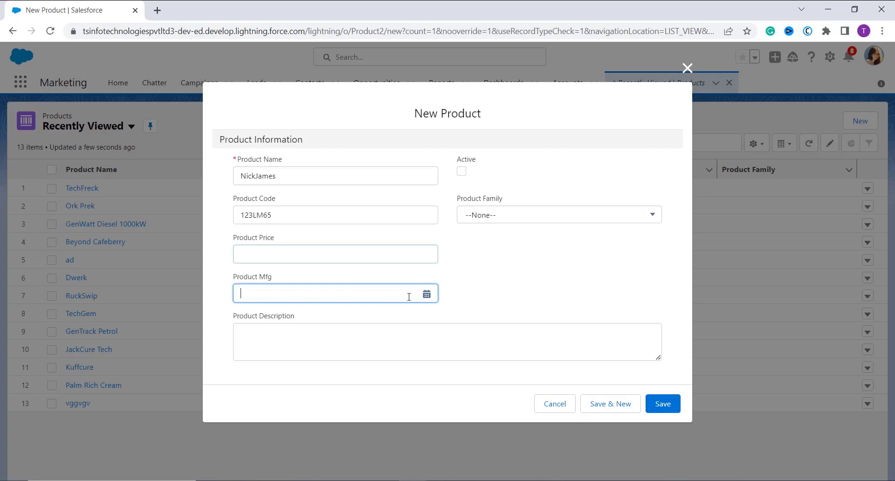
{"action": "left_click", "coordinate": [427, 293]}
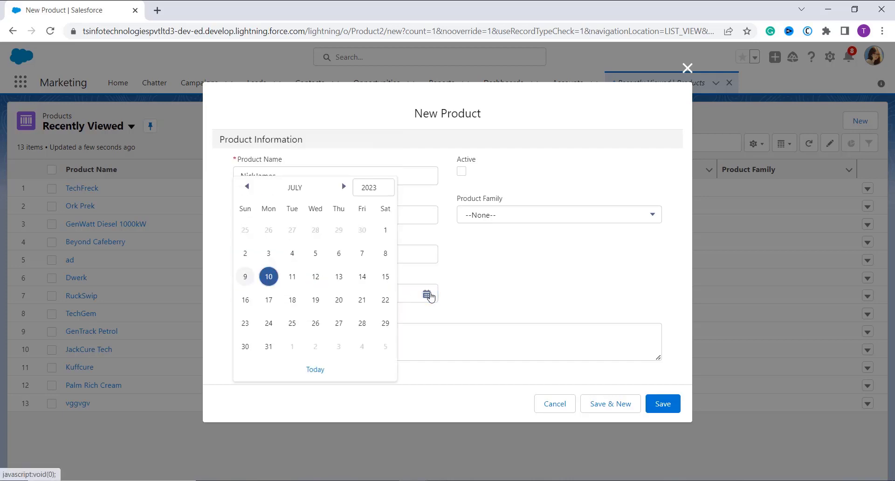
{"action": "left_click", "coordinate": [291, 253]}
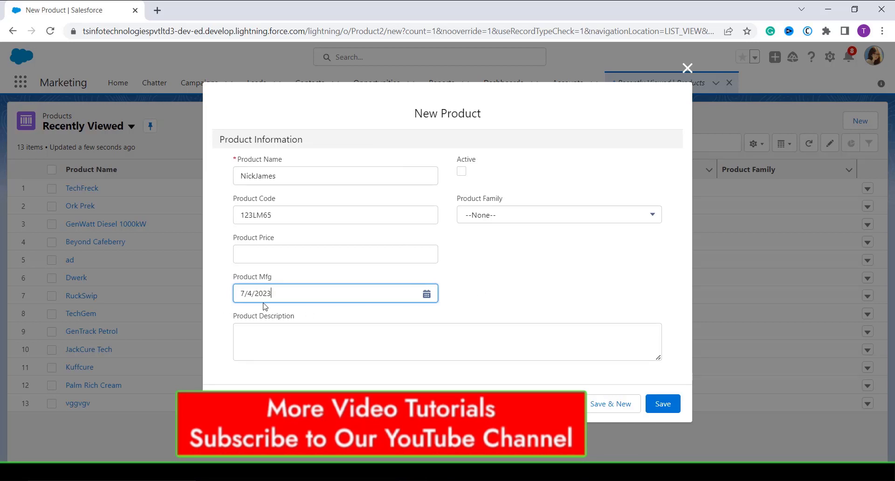
{"action": "left_click", "coordinate": [669, 414]}
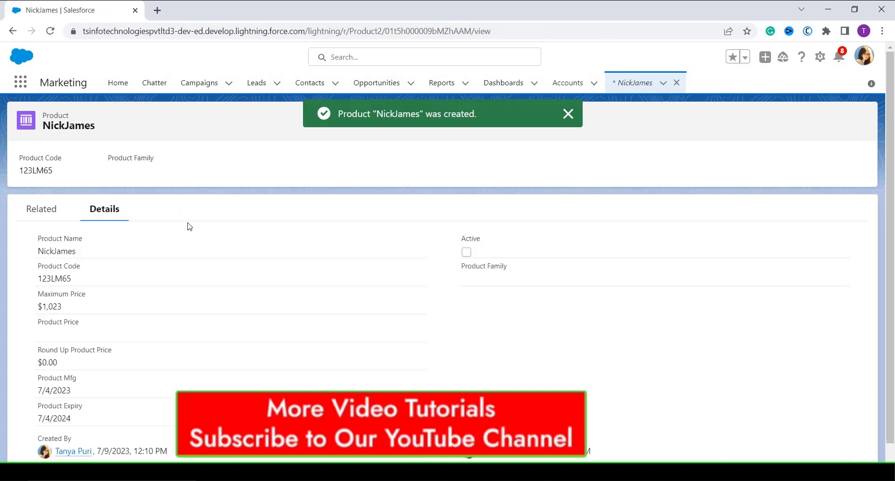
{"action": "scroll", "coordinate": [152, 357], "scroll_direction": "down", "scroll_amount": 1}
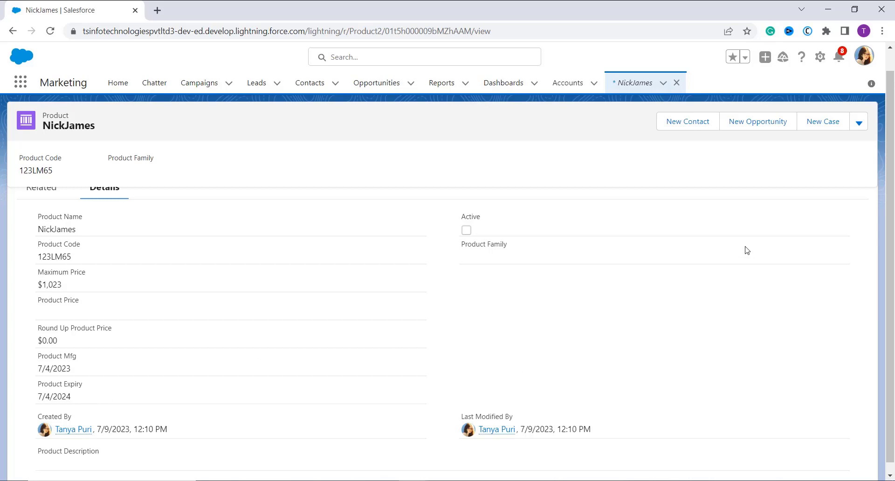
Switch to Salesforce Classic and open Setup.
{"action": "left_click", "coordinate": [867, 66]}
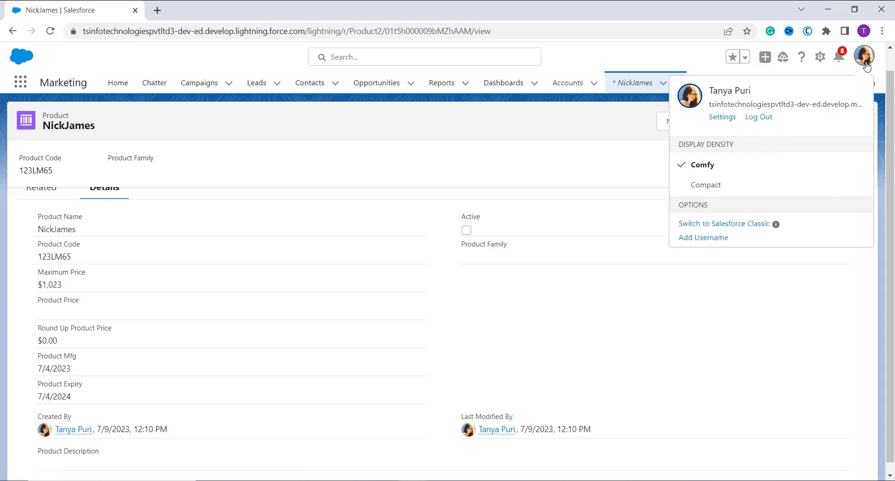
{"action": "left_click", "coordinate": [742, 224]}
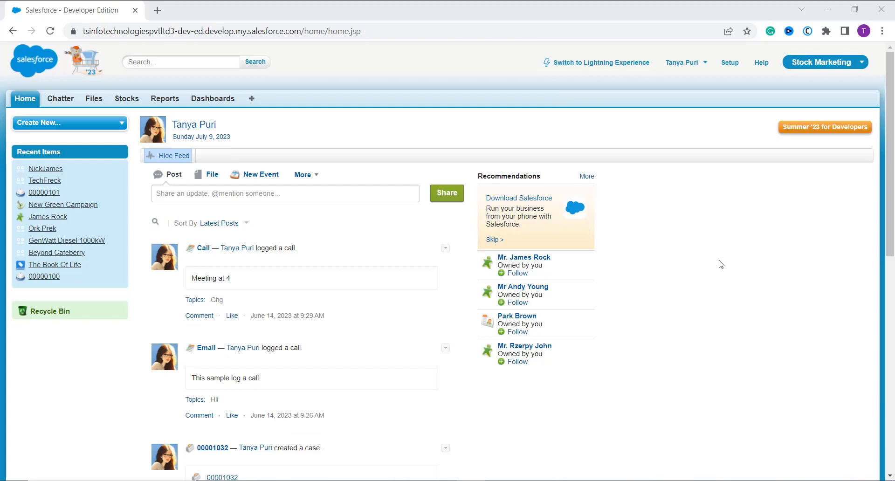
{"action": "left_click", "coordinate": [728, 65]}
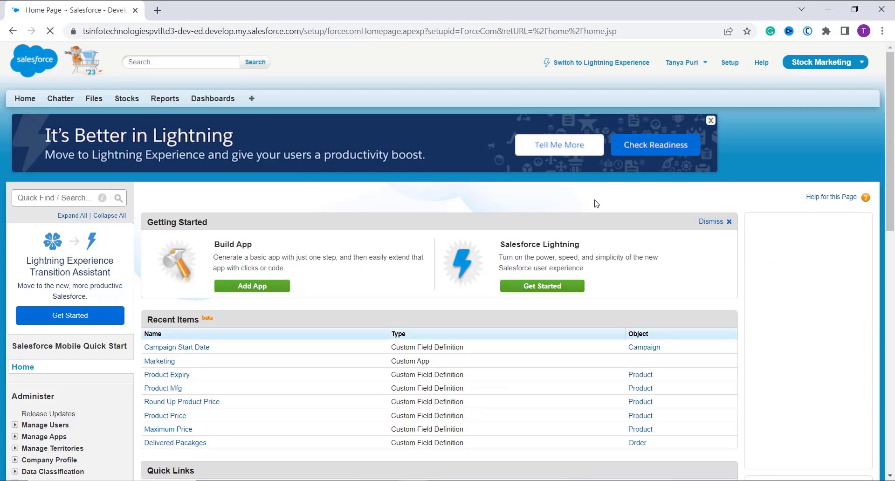
Open the Fields page of the Campaigns object under the Build customization settings.
{"action": "scroll", "coordinate": [279, 336], "scroll_direction": "down", "scroll_amount": 2}
{"action": "scroll", "coordinate": [279, 335], "scroll_direction": "down", "scroll_amount": 6}
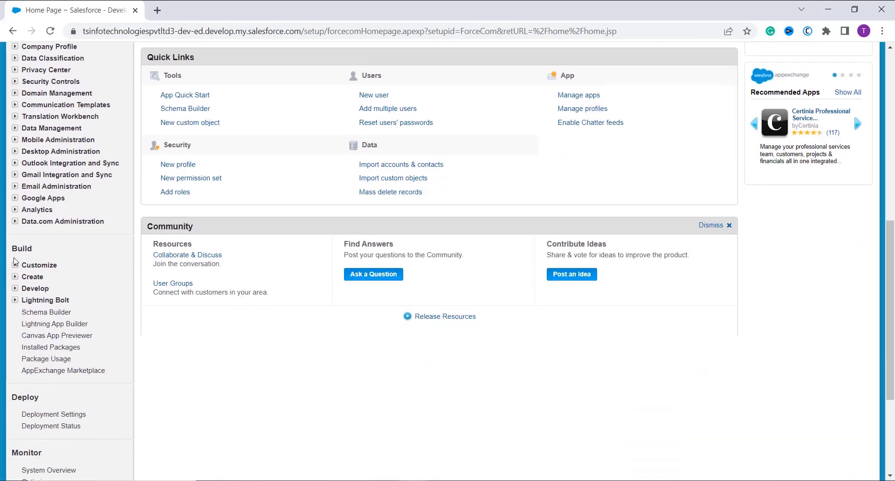
{"action": "scroll", "coordinate": [11, 248], "scroll_direction": "down", "scroll_amount": 2}
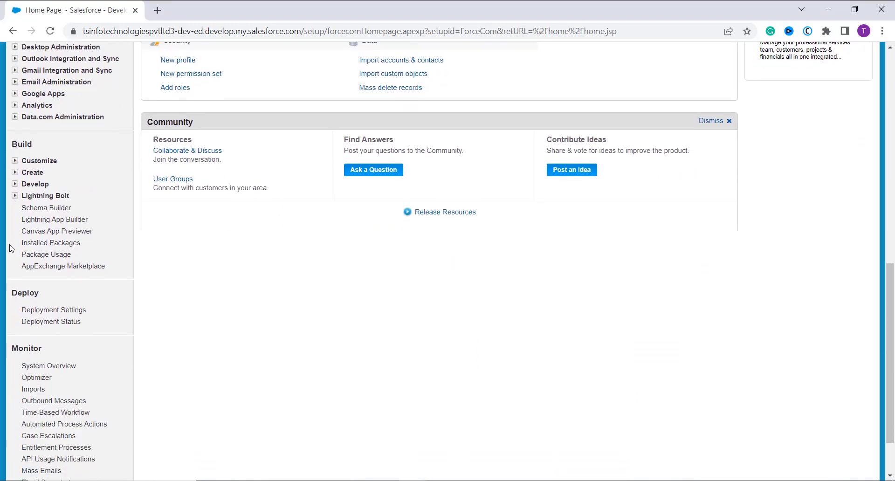
{"action": "left_click", "coordinate": [15, 162]}
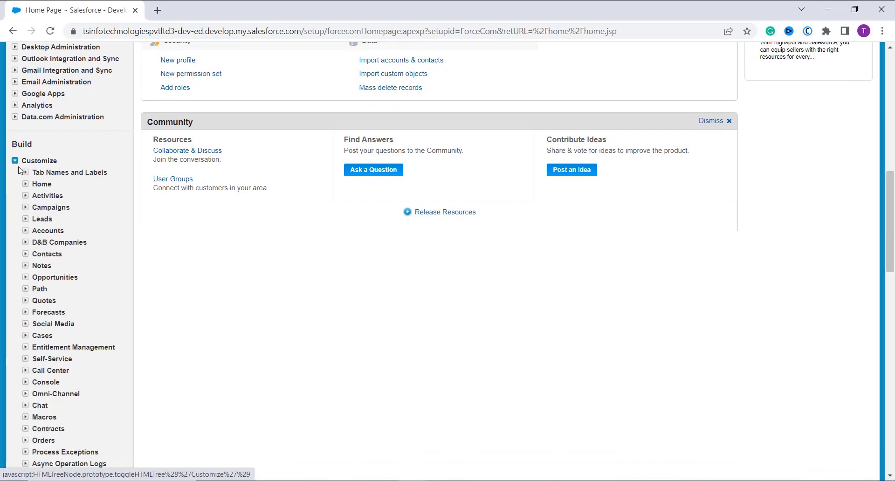
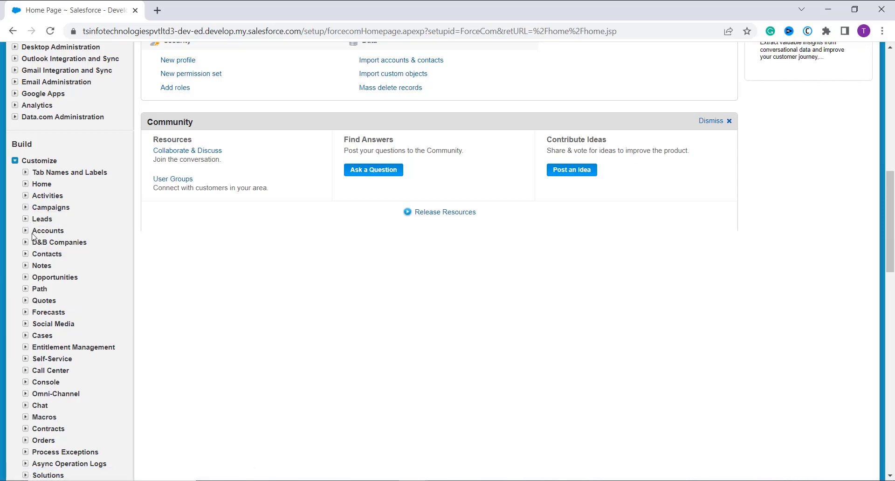
{"action": "left_click", "coordinate": [26, 209]}
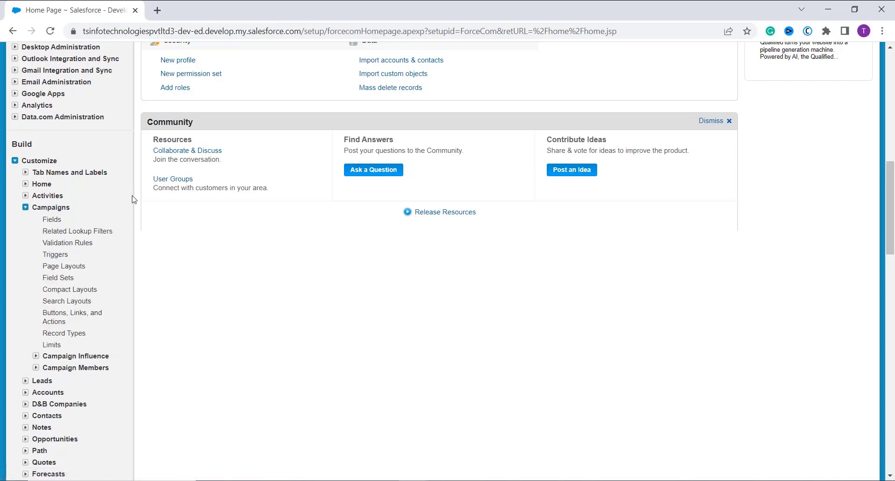
{"action": "left_click", "coordinate": [52, 220]}
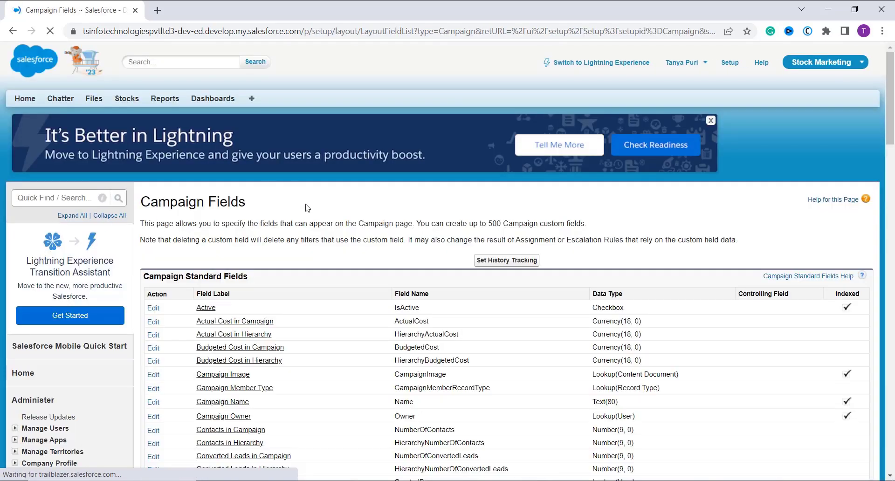
Start a new Campaign custom field with the Formula data type and continue to the output type settings.
{"action": "scroll", "coordinate": [307, 207], "scroll_direction": "down", "scroll_amount": 8}
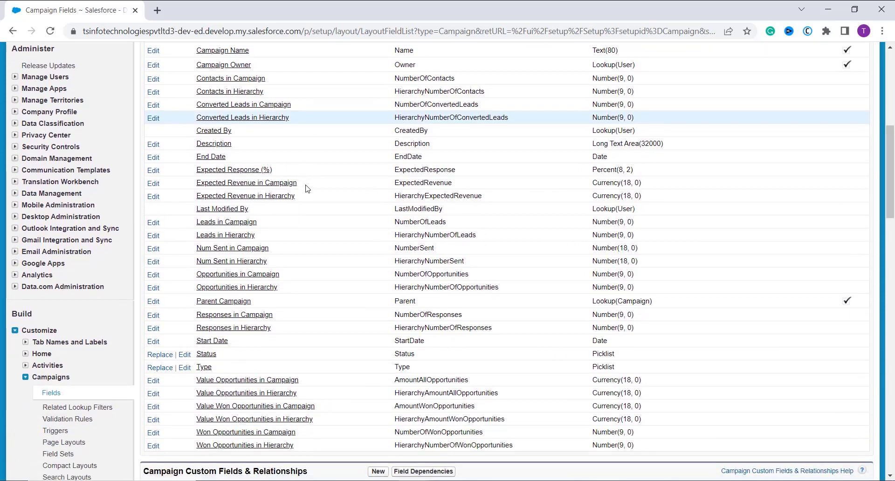
{"action": "scroll", "coordinate": [307, 188], "scroll_direction": "down", "scroll_amount": 7}
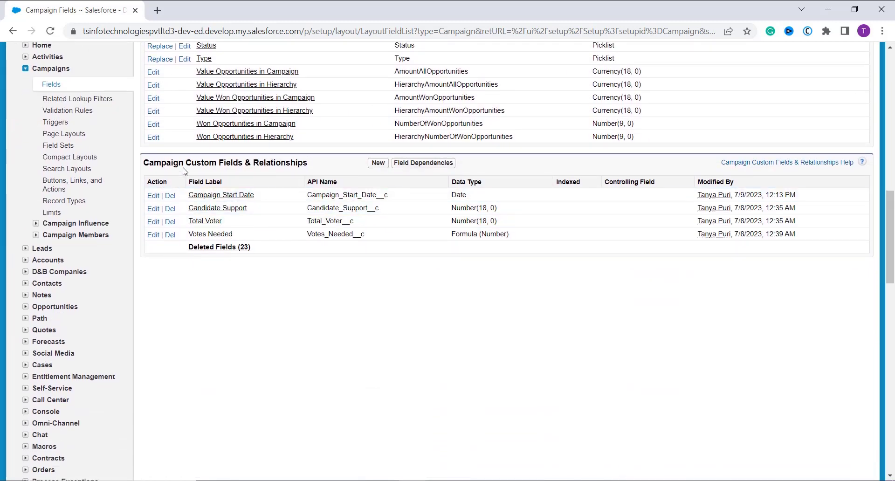
{"action": "left_click", "coordinate": [383, 167]}
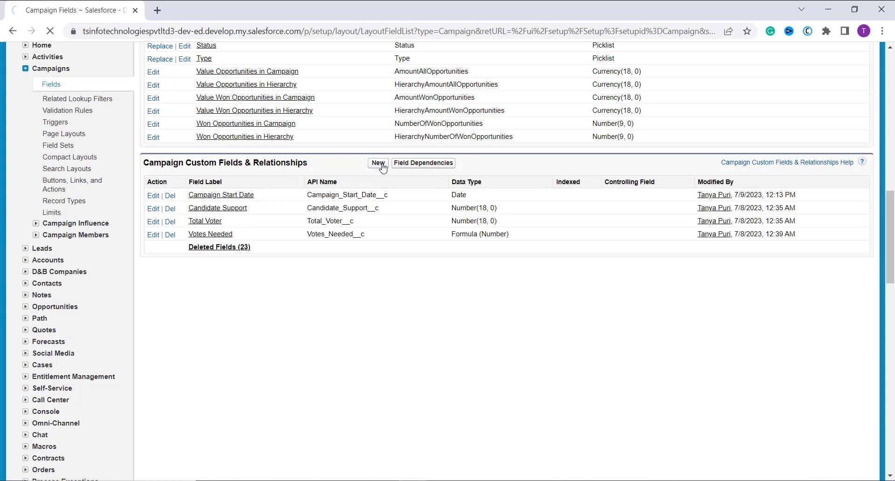
{"action": "scroll", "coordinate": [391, 111], "scroll_direction": "down", "scroll_amount": 2}
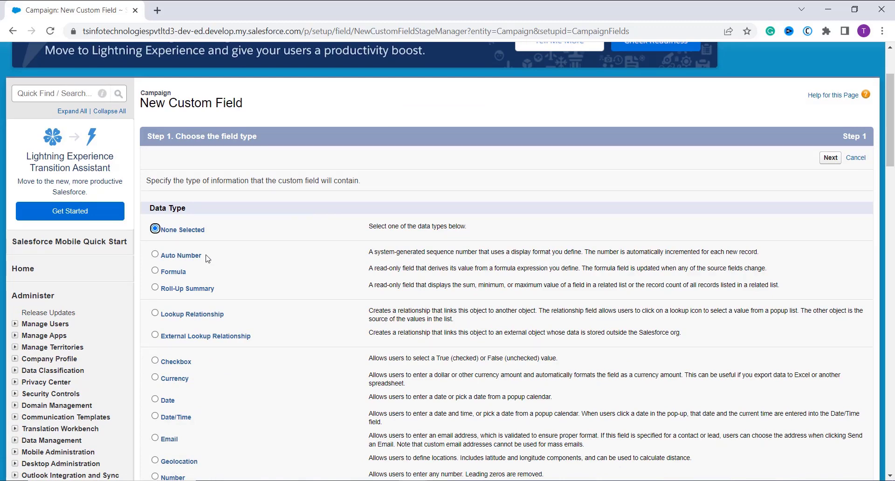
{"action": "left_click", "coordinate": [179, 274]}
{"action": "left_click", "coordinate": [832, 158]}
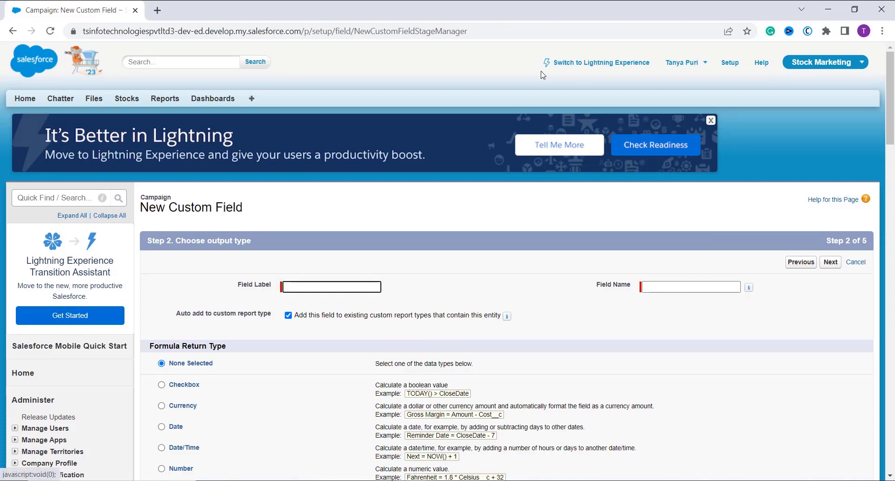
Label the field Campaign Upcoming Date, with Campaign_Upcoming_Date as the field name.
{"action": "left_click", "coordinate": [313, 283]}
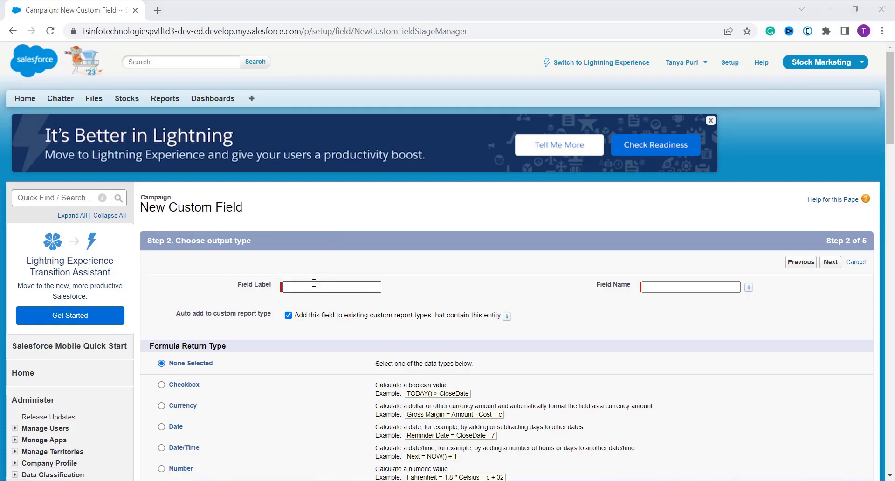
{"action": "left_click", "coordinate": [314, 283]}
{"action": "type", "text": "Camp"}
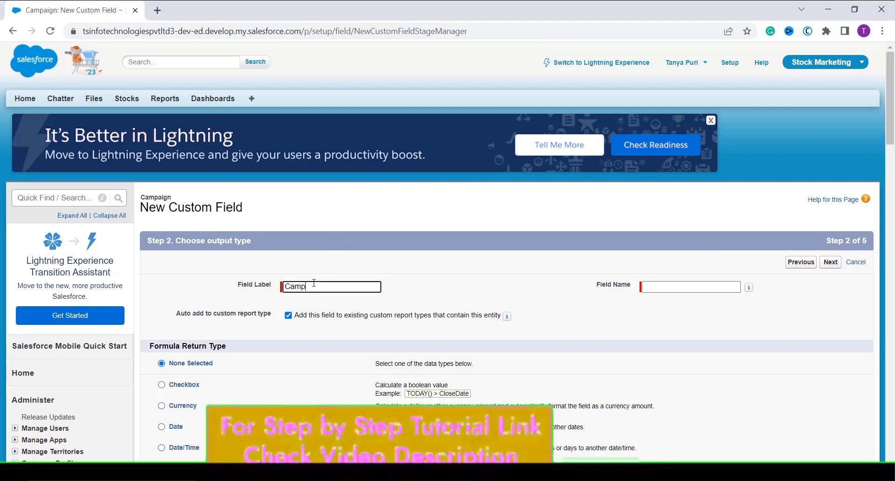
{"action": "type", "text": "aign "}
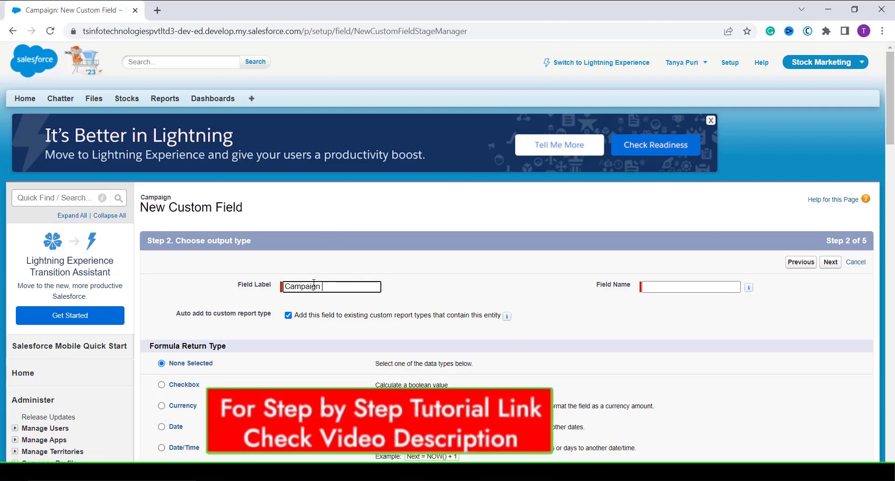
{"action": "type", "text": "z Upcoming Date"}
{"action": "left_click", "coordinate": [653, 286]}
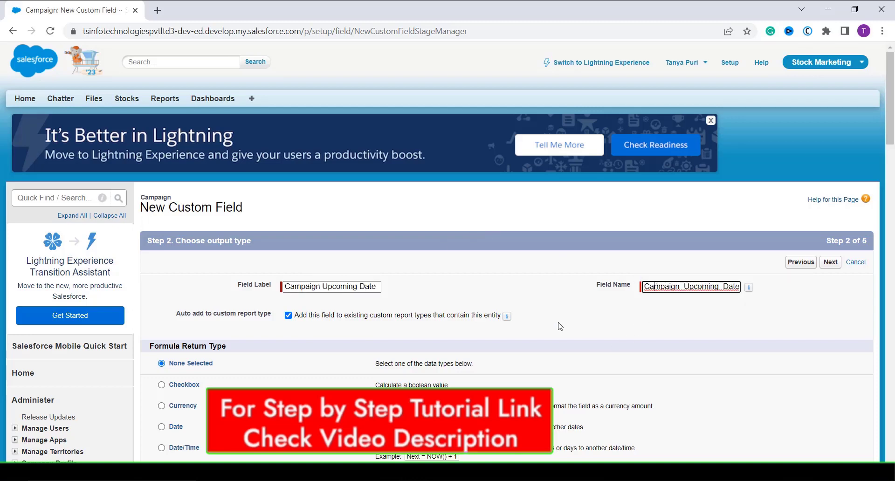
Set the formula return type to Date and continue to the formula editor.
{"action": "scroll", "coordinate": [560, 327], "scroll_direction": "down", "scroll_amount": 1}
{"action": "scroll", "coordinate": [504, 311], "scroll_direction": "down", "scroll_amount": 1}
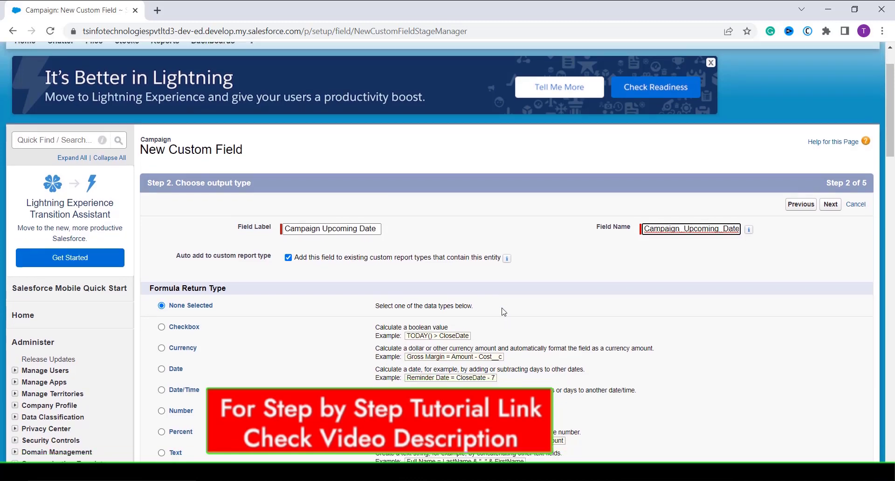
{"action": "scroll", "coordinate": [504, 311], "scroll_direction": "down", "scroll_amount": 1}
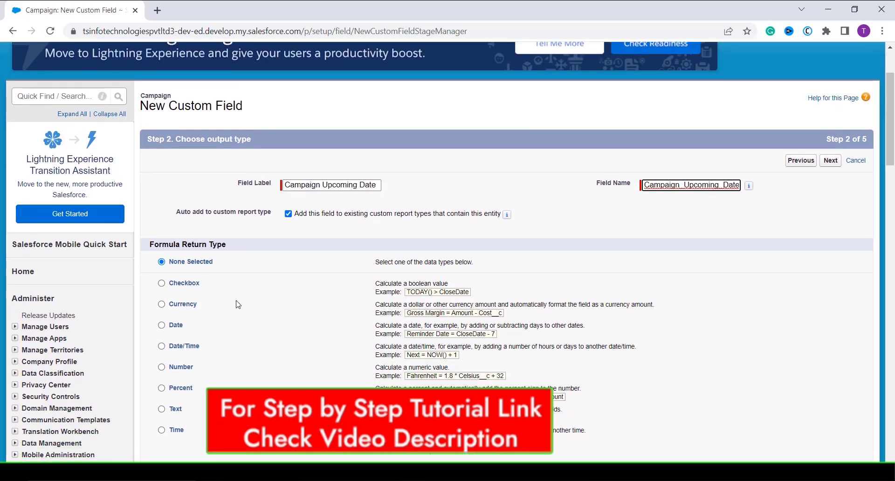
{"action": "left_click", "coordinate": [174, 328]}
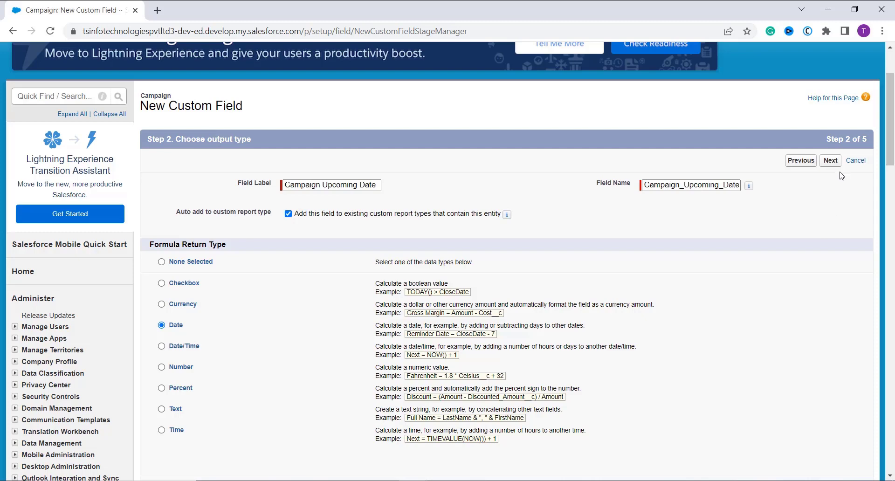
{"action": "left_click", "coordinate": [831, 160]}
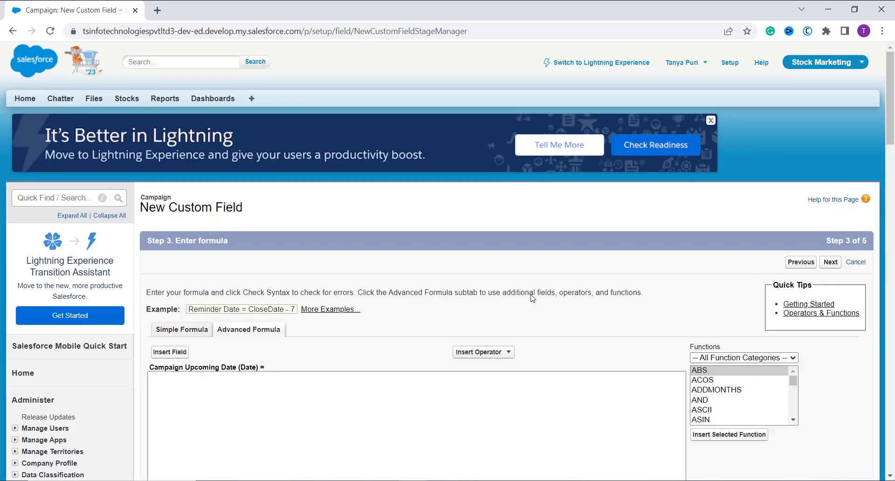
Enter and syntax-check IF(MONTH(Campaign_Start_Date__c)=2 && DAY(Campaign_Start_Date__c)=29, DATE(YEAR(Campaign_Start_Date__c)+1, 2, 28), DATE(YEAR(Campaign_Start_Date__c)+1, MONTH(Campaign_Start_Date__c), DAY(Campaign_Start_Date__c))).
{"action": "scroll", "coordinate": [512, 297], "scroll_direction": "down", "scroll_amount": 1}
{"action": "left_click", "coordinate": [319, 383]}
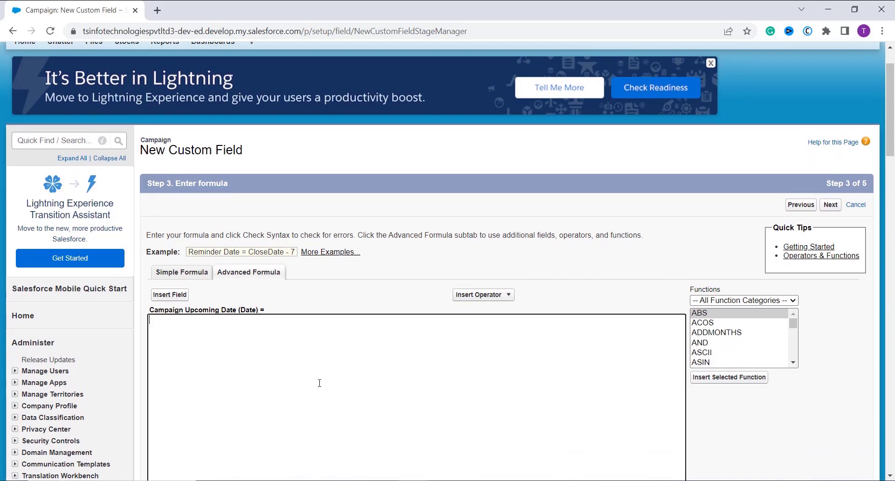
{"action": "scroll", "coordinate": [319, 383], "scroll_direction": "down", "scroll_amount": 2}
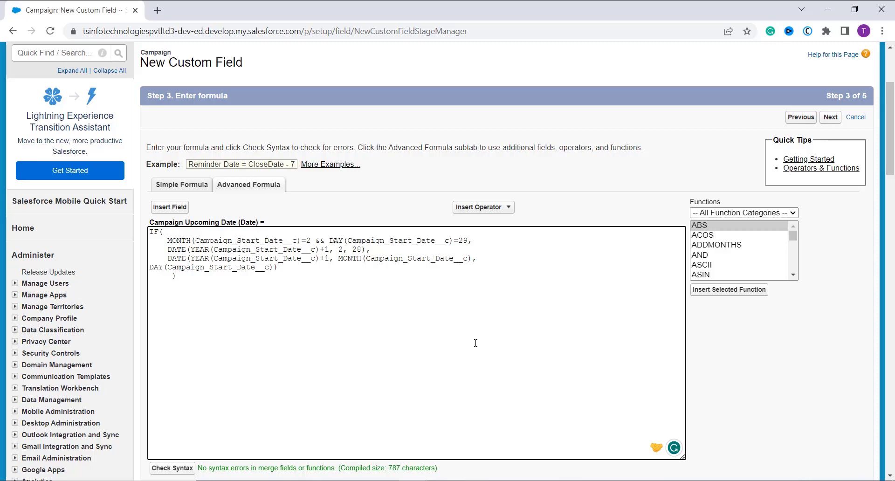
{"action": "double_click", "coordinate": [197, 242]}
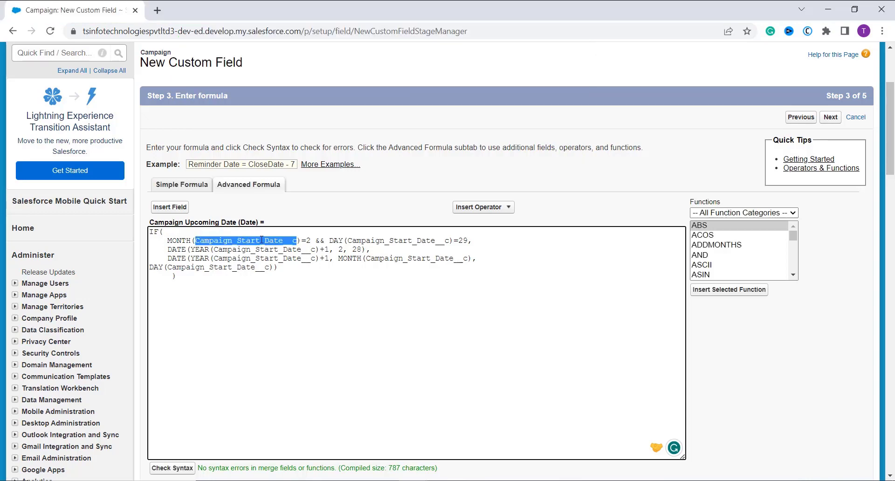
{"action": "left_click", "coordinate": [308, 304]}
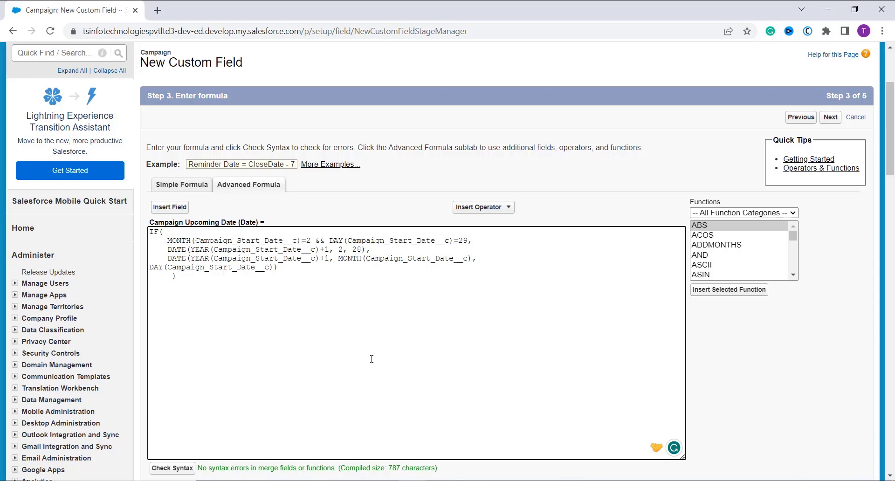
Recheck the syntax of the Campaign Upcoming Date formula and continue to the field-level security settings.
{"action": "scroll", "coordinate": [371, 359], "scroll_direction": "down", "scroll_amount": 2}
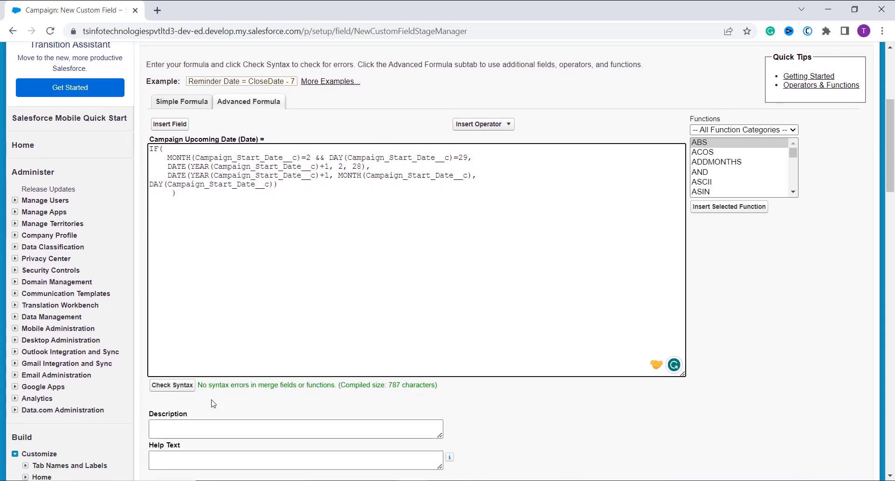
{"action": "left_click", "coordinate": [175, 390]}
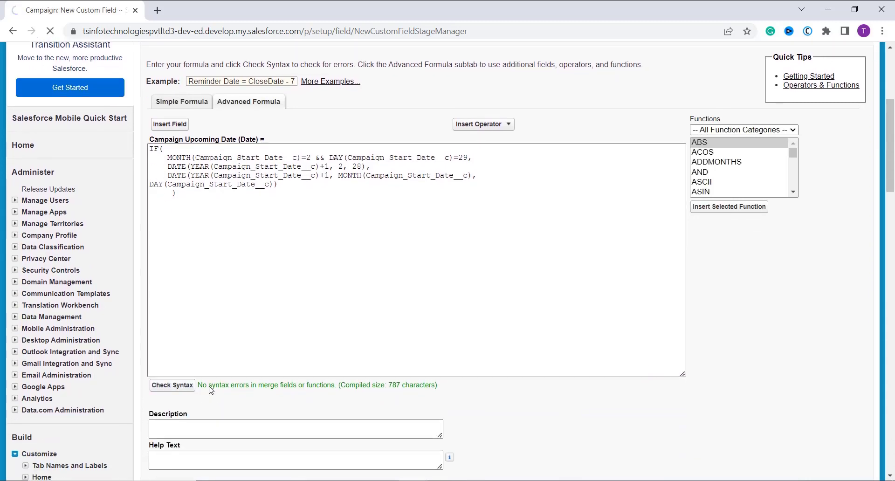
{"action": "scroll", "coordinate": [208, 379], "scroll_direction": "down", "scroll_amount": 5}
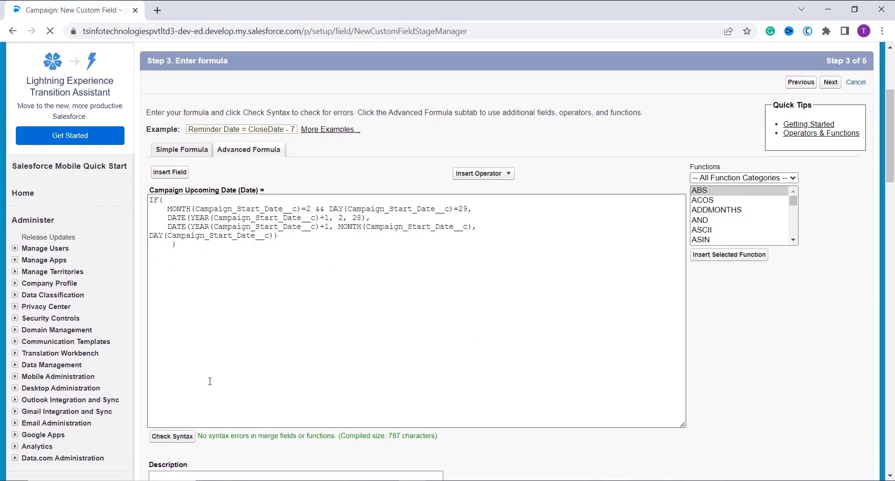
{"action": "scroll", "coordinate": [451, 270], "scroll_direction": "down", "scroll_amount": 2}
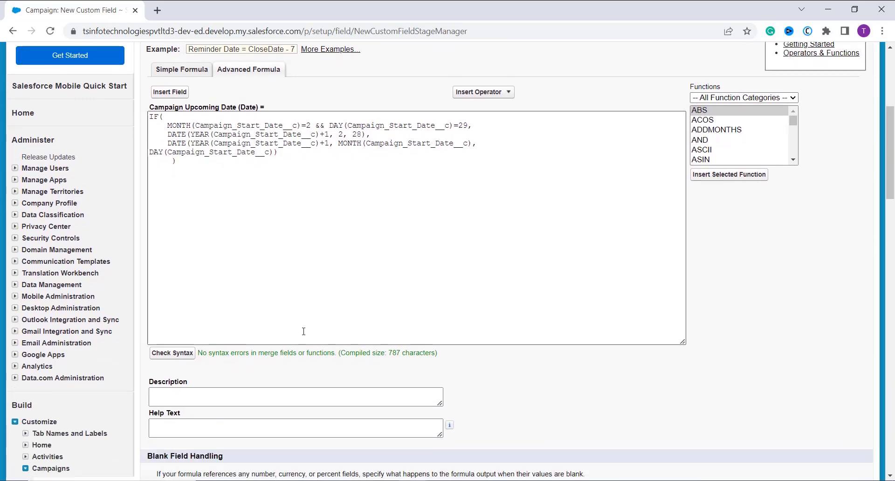
{"action": "scroll", "coordinate": [275, 379], "scroll_direction": "up", "scroll_amount": 3}
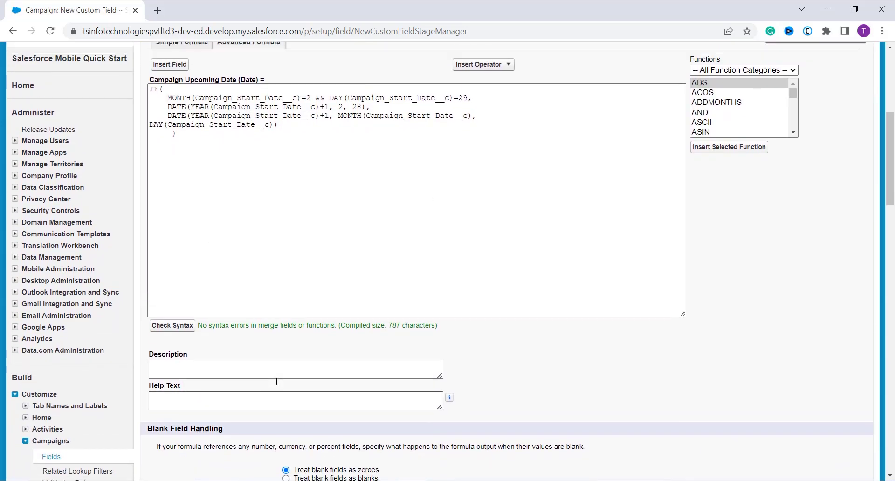
{"action": "scroll", "coordinate": [711, 242], "scroll_direction": "up", "scroll_amount": 2}
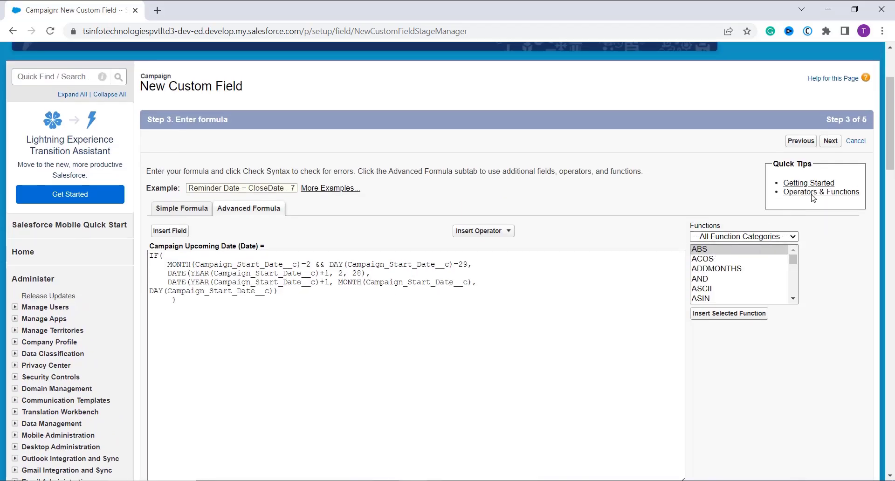
{"action": "left_click", "coordinate": [829, 141]}
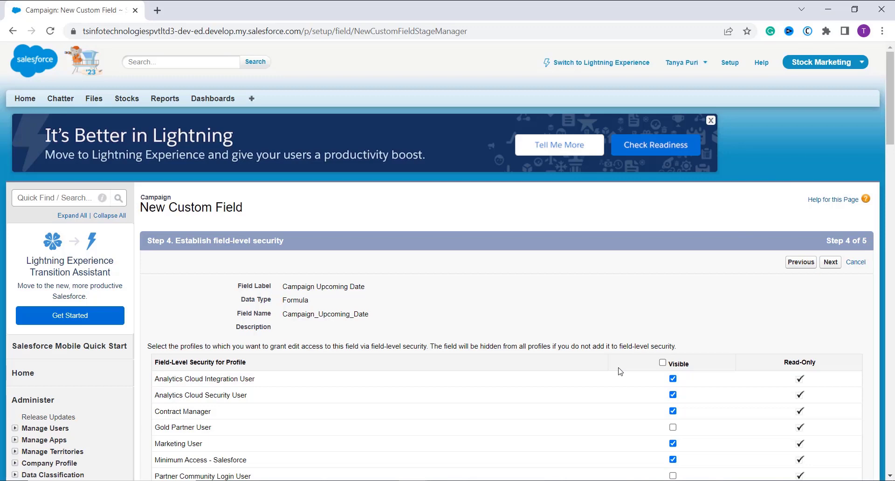
Make the field visible to all profiles, keep it on the Campaign Layout page layout, and save it.
{"action": "left_click", "coordinate": [663, 363]}
{"action": "left_click", "coordinate": [835, 266]}
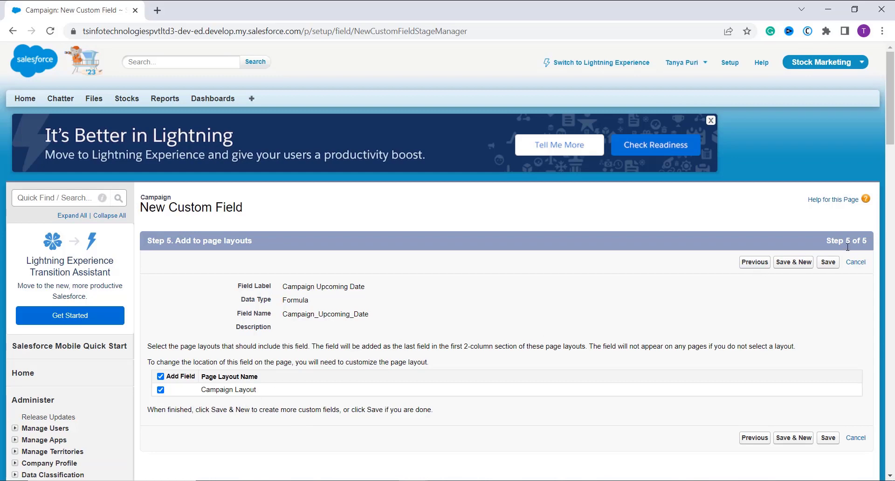
{"action": "left_click", "coordinate": [828, 264]}
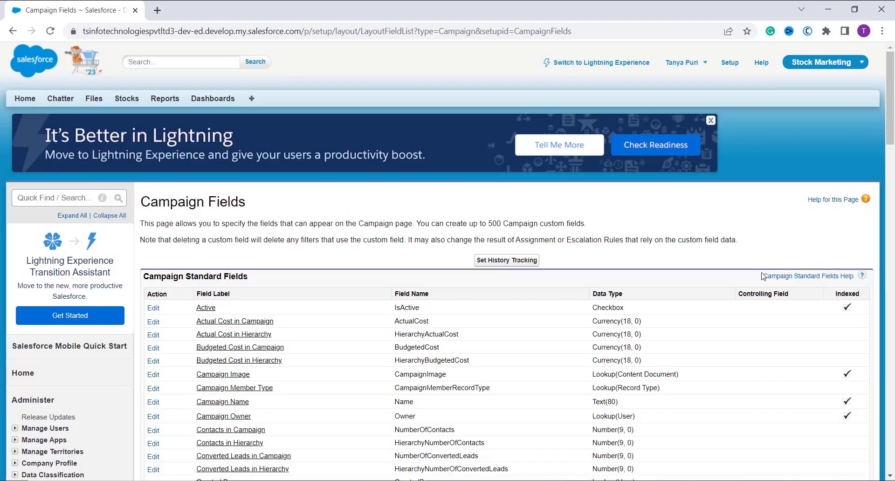
Open the Campaigns home page from the list of all tabs.
{"action": "left_click", "coordinate": [253, 100]}
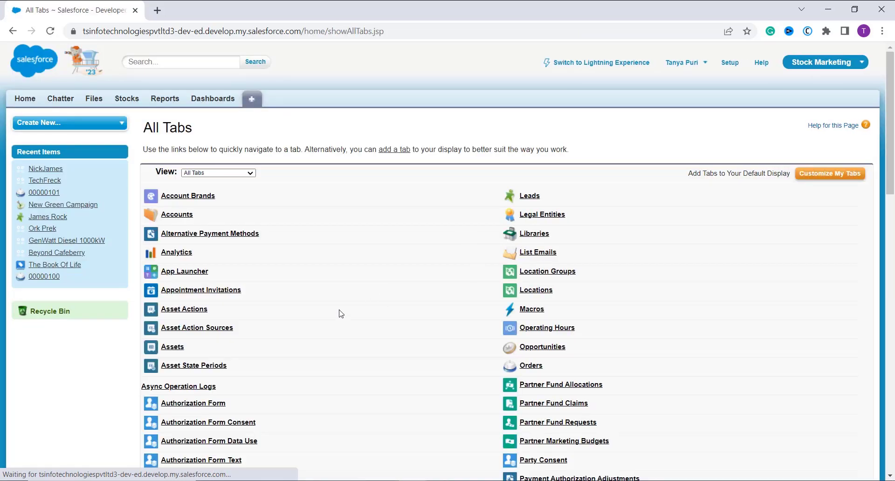
{"action": "scroll", "coordinate": [283, 351], "scroll_direction": "down", "scroll_amount": 5}
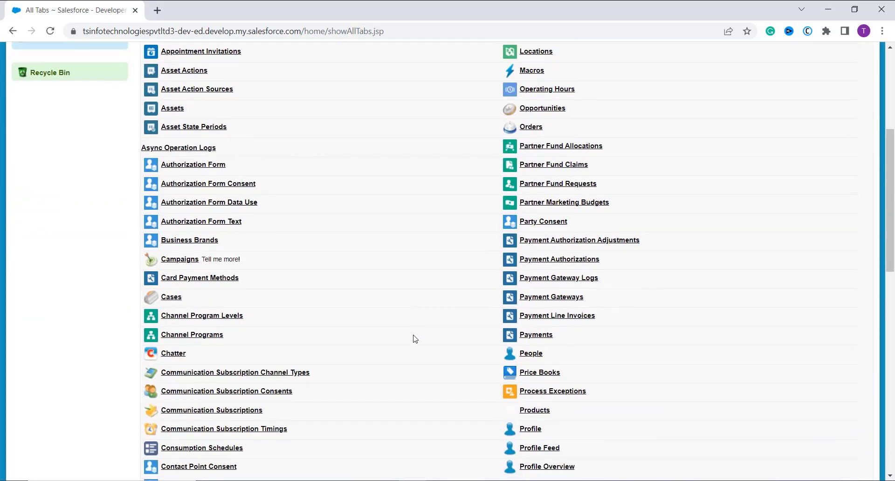
{"action": "scroll", "coordinate": [415, 338], "scroll_direction": "down", "scroll_amount": 1}
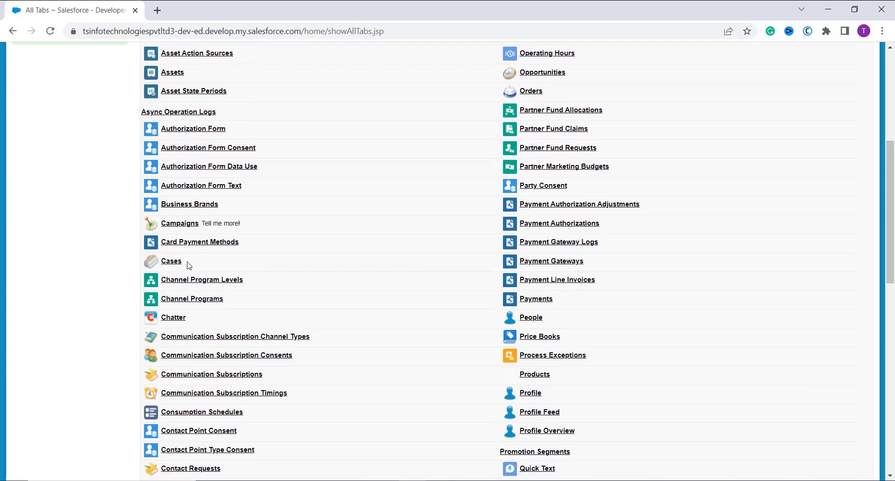
{"action": "scroll", "coordinate": [219, 345], "scroll_direction": "down", "scroll_amount": 1}
{"action": "left_click", "coordinate": [177, 181]}
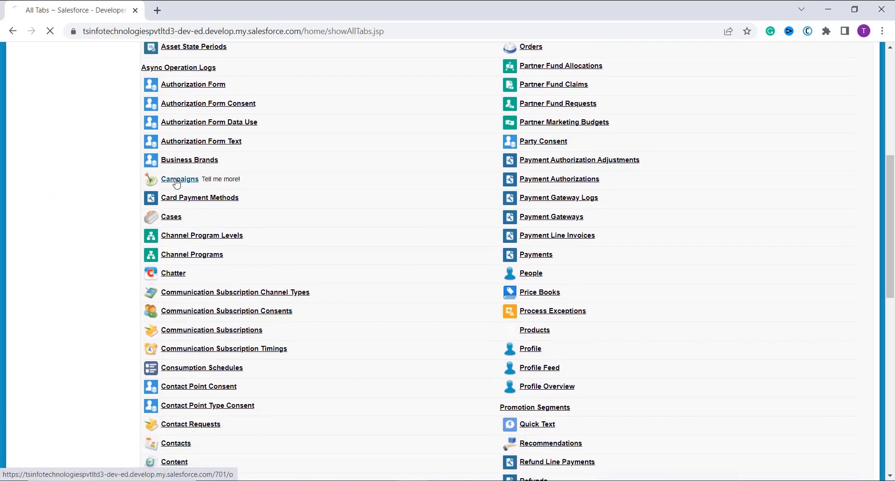